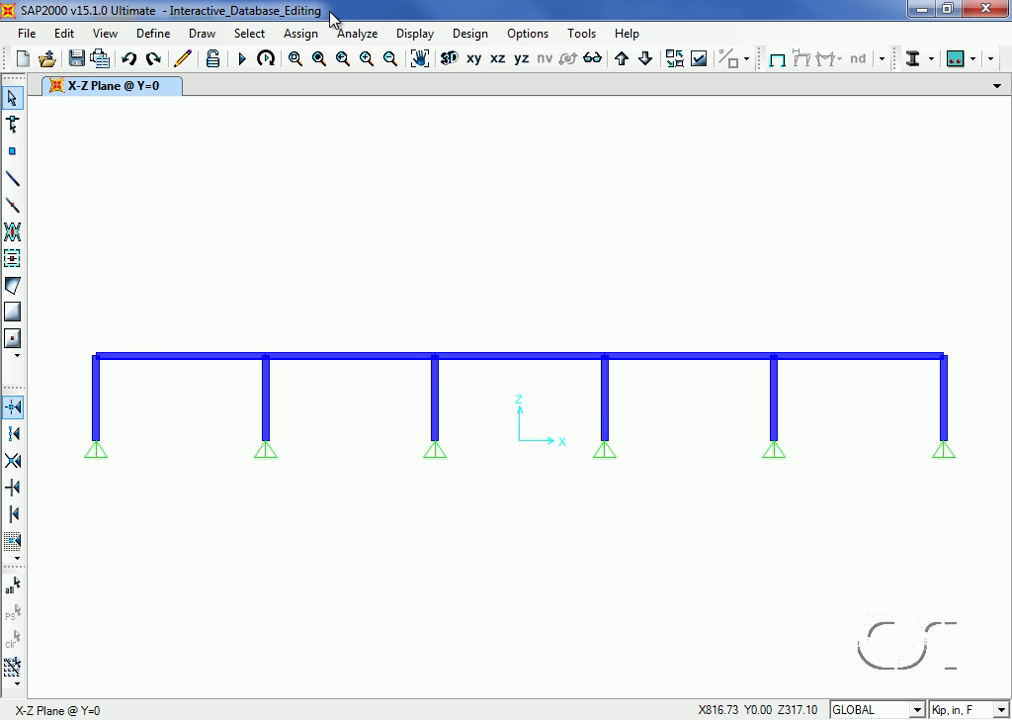
Open the Edit menu of the five-bay frame model
{"action": "left_click", "coordinate": [66, 34]}
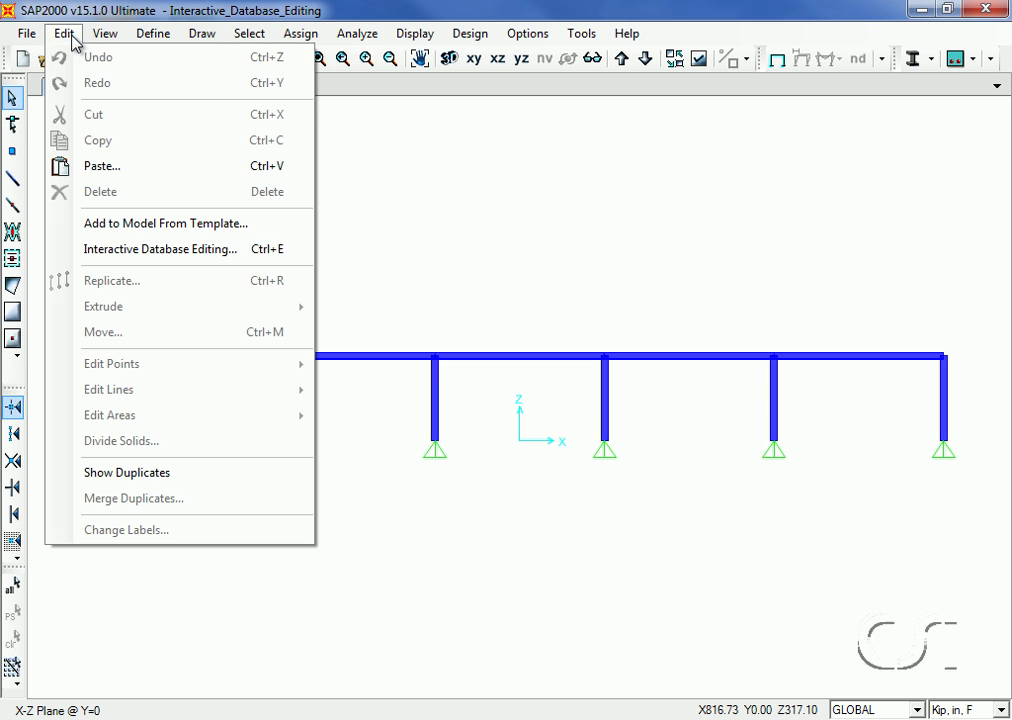
Open Interactive Database Editing with the Property Definitions and Connectivity Data tables included
{"action": "left_click", "coordinate": [239, 253]}
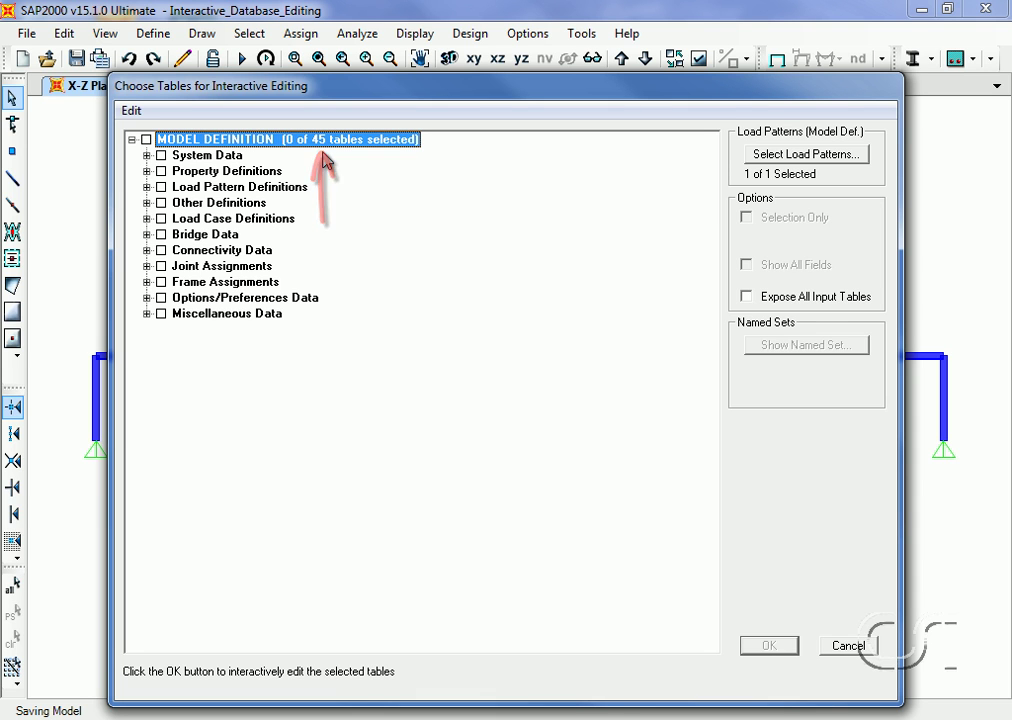
{"action": "left_click", "coordinate": [162, 172]}
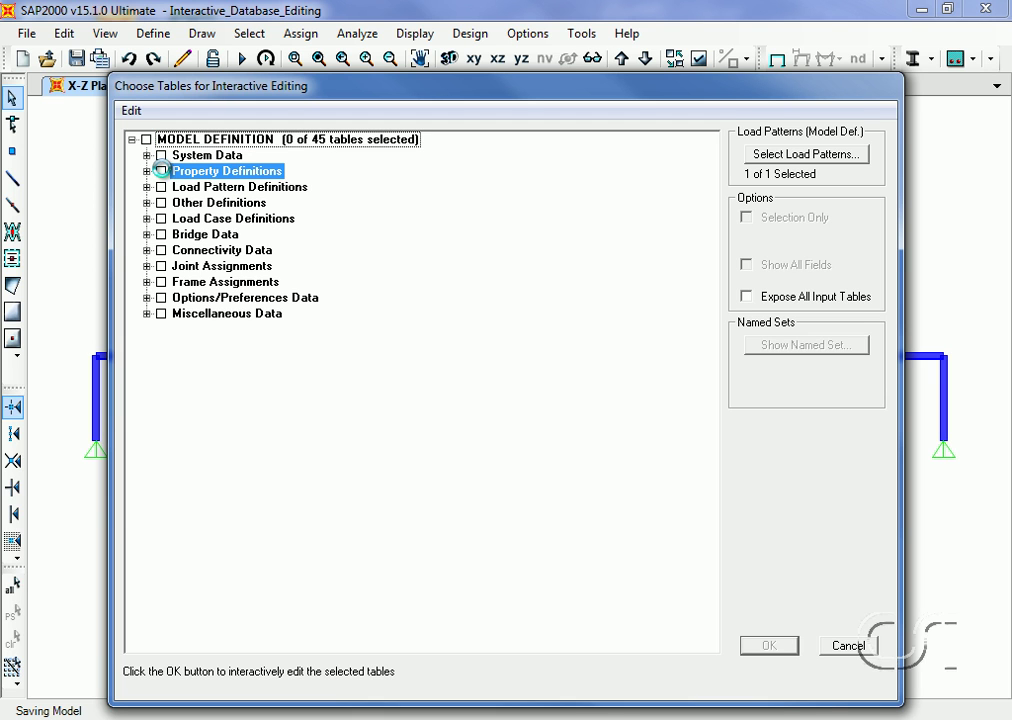
{"action": "left_click", "coordinate": [162, 251]}
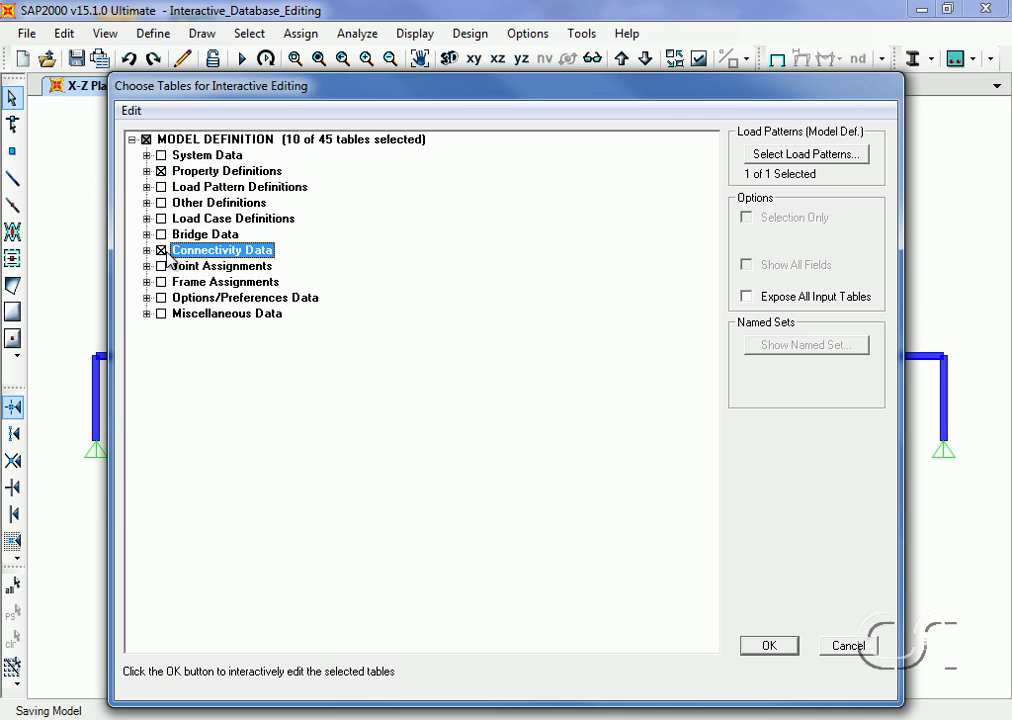
{"action": "left_click", "coordinate": [766, 647]}
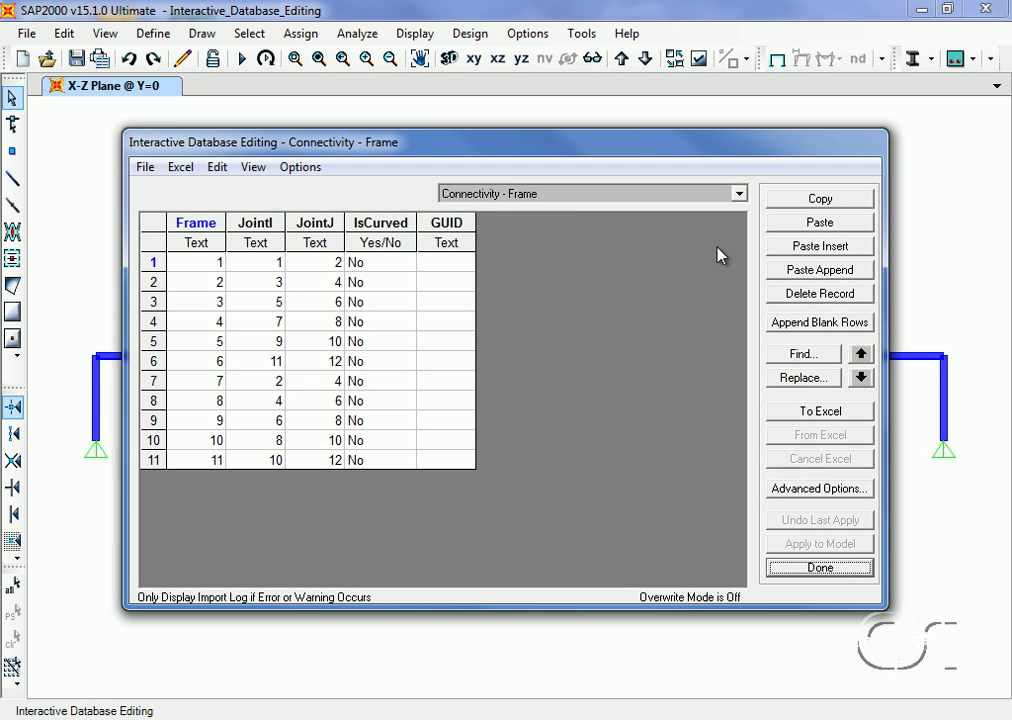
Paste-append a copy of the A992Fy50 steel row in Material Properties 01 - General
{"action": "left_click", "coordinate": [740, 196]}
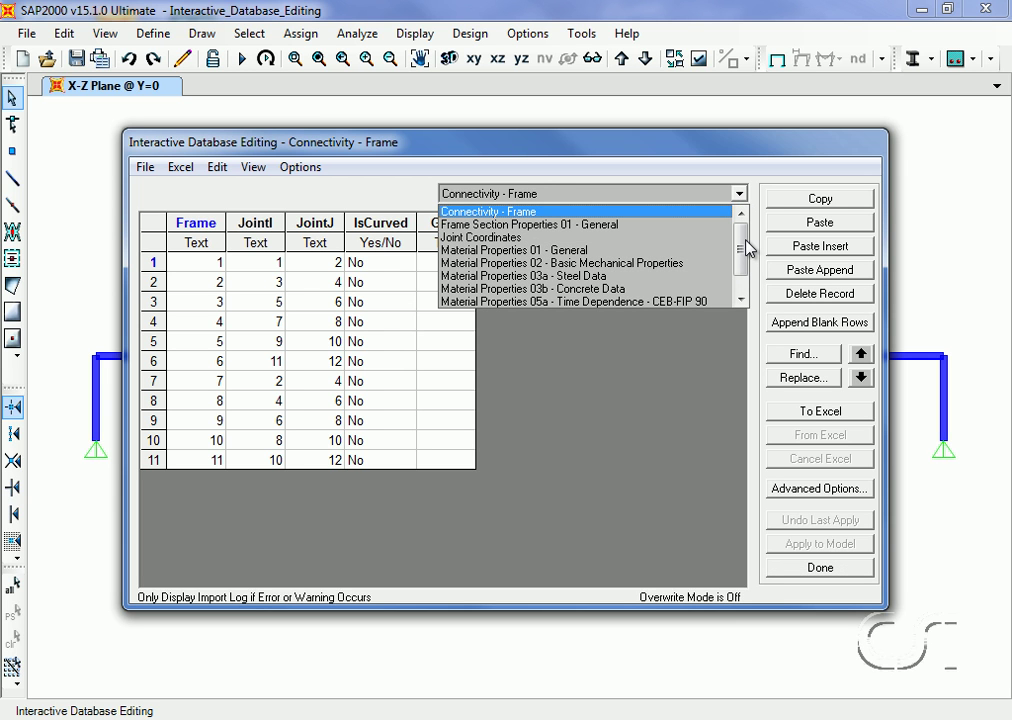
{"action": "mouse_move", "coordinate": [748, 250]}
{"action": "left_mouse_down"}
{"action": "mouse_move", "coordinate": [748, 287]}
{"action": "mouse_move", "coordinate": [741, 232]}
{"action": "left_mouse_up"}
{"action": "left_click", "coordinate": [606, 250]}
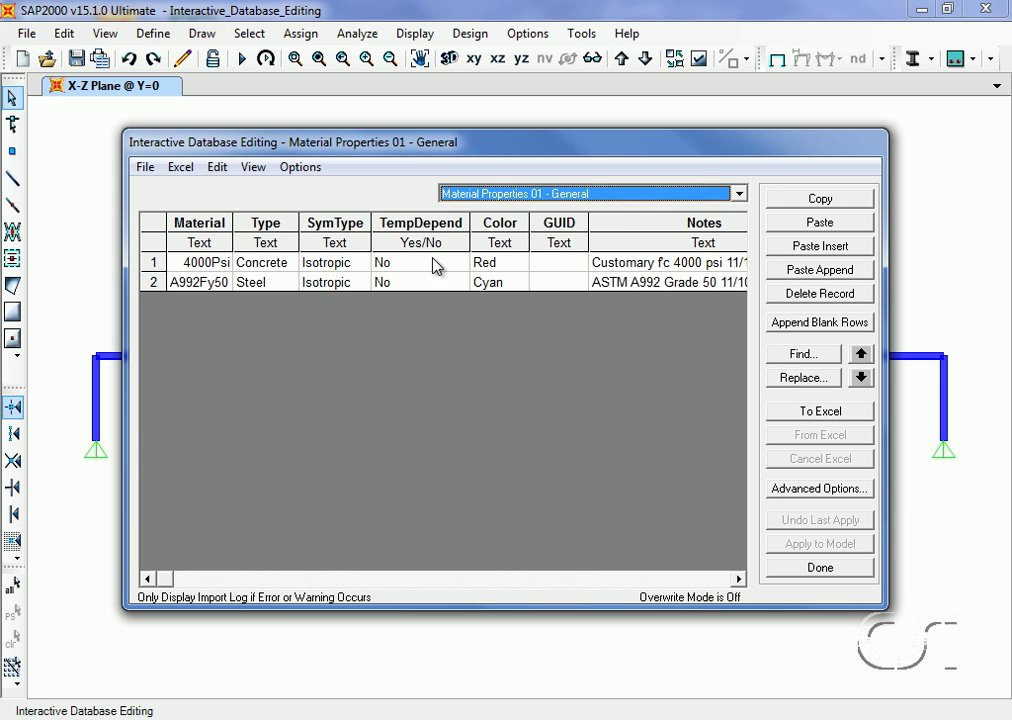
{"action": "left_click", "coordinate": [153, 284]}
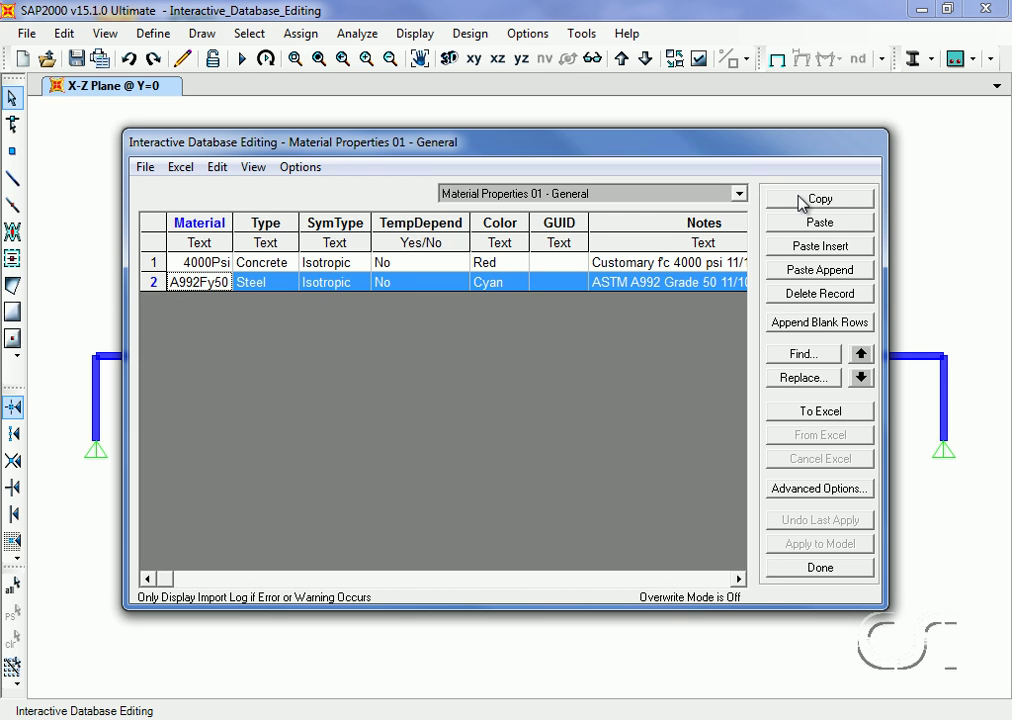
{"action": "left_click", "coordinate": [810, 271]}
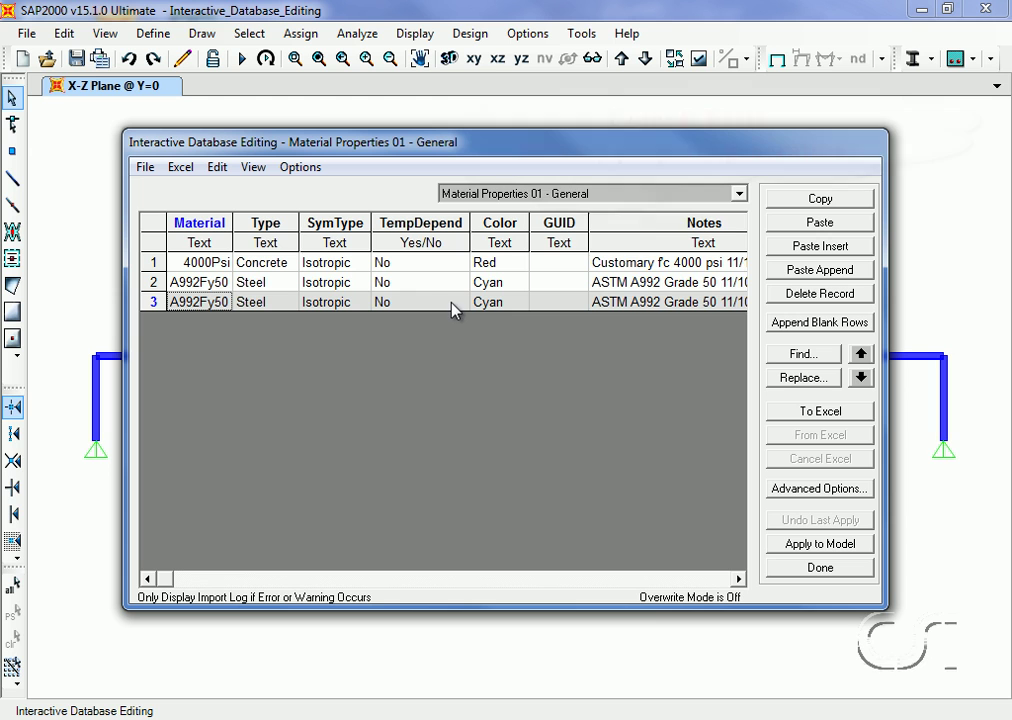
{"action": "left_click", "coordinate": [738, 194]}
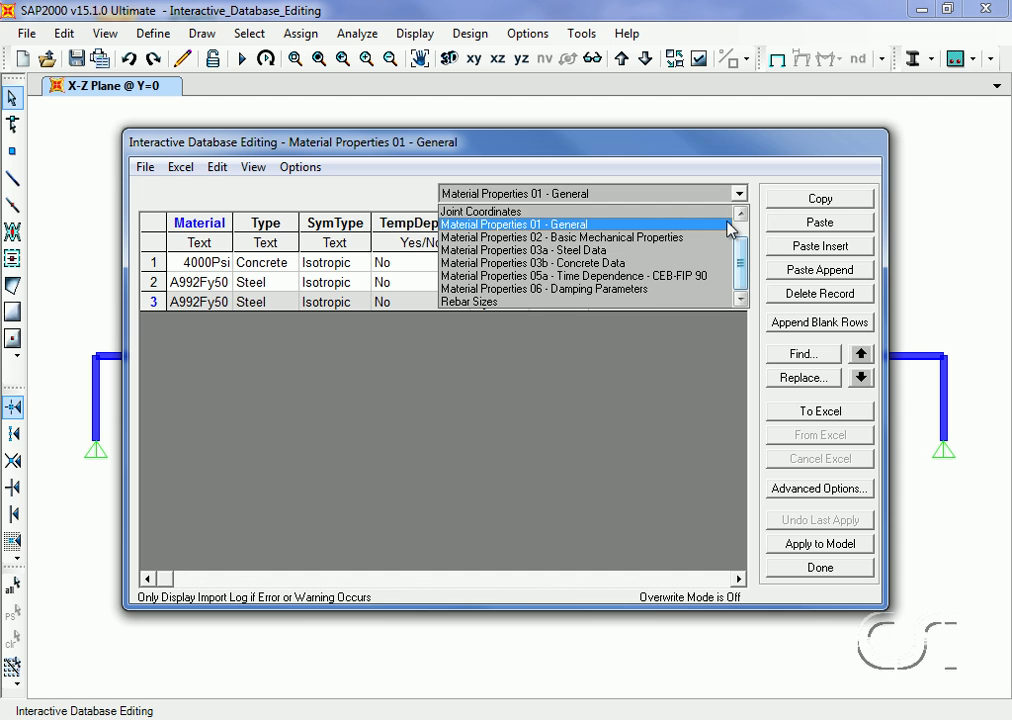
Return to Connectivity - Frame and shift the editing window right to reveal the model
{"action": "scroll", "coordinate": [740, 236], "scroll_direction": "up", "scroll_amount": 1}
{"action": "left_click", "coordinate": [680, 214]}
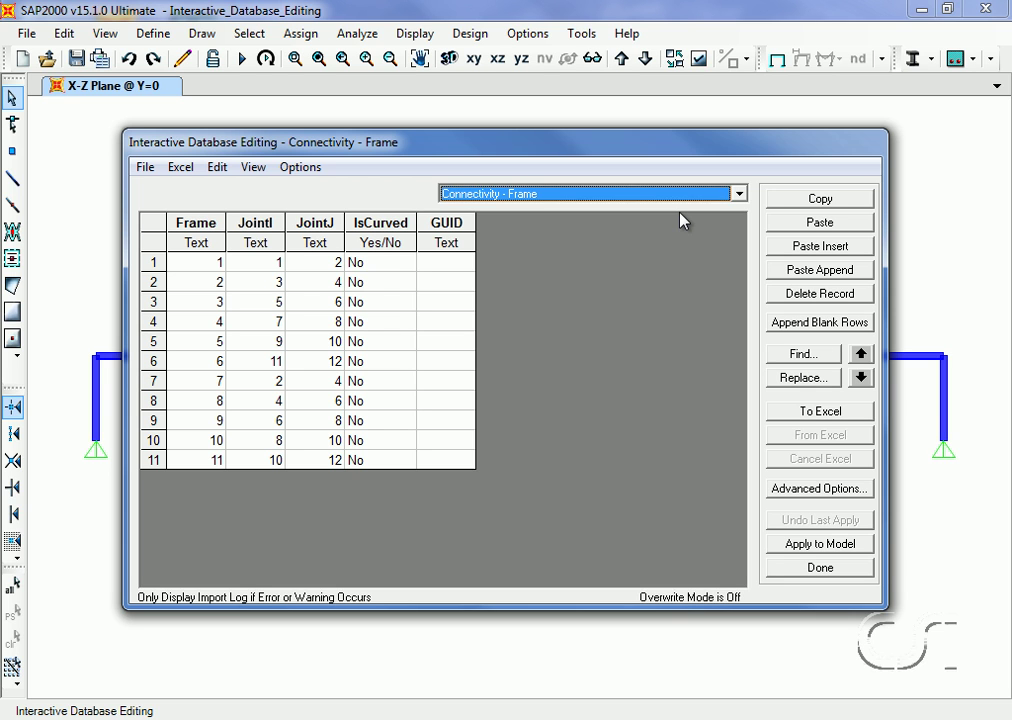
{"action": "left_click", "coordinate": [155, 264]}
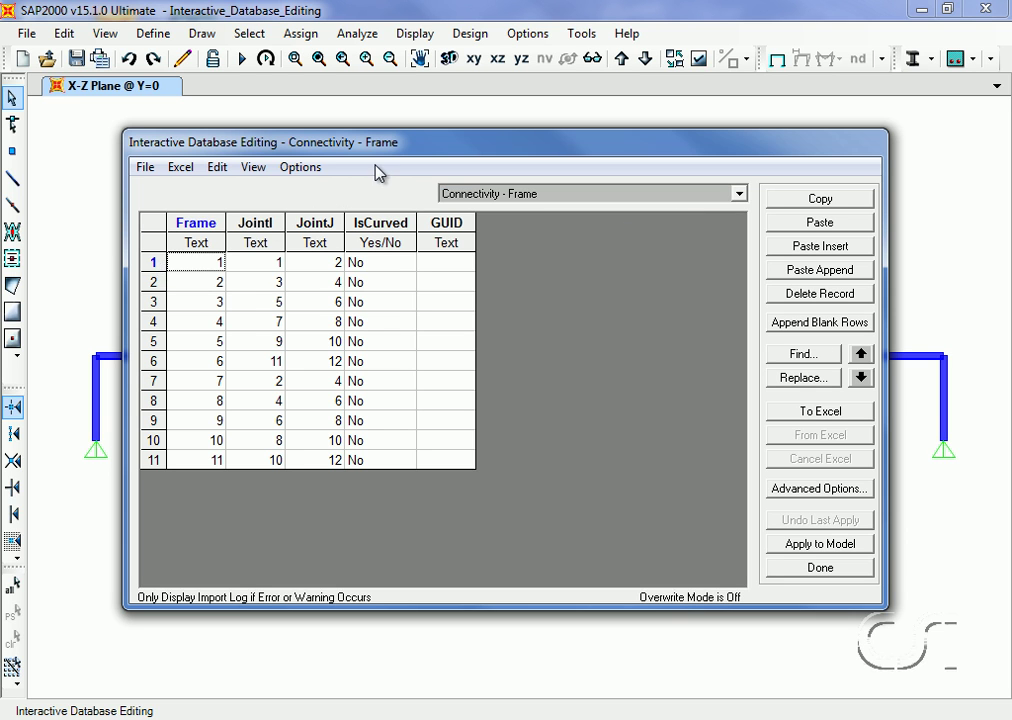
{"action": "left_click_drag", "start_coordinate": [396, 148], "coordinate": [468, 152]}
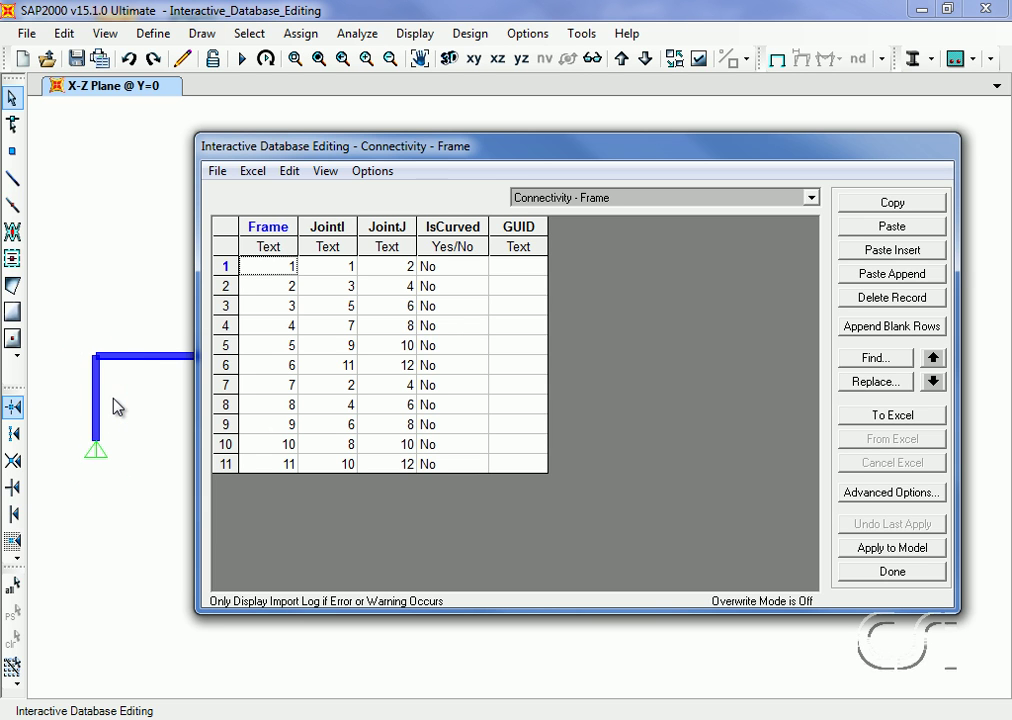
{"action": "left_click", "coordinate": [811, 198]}
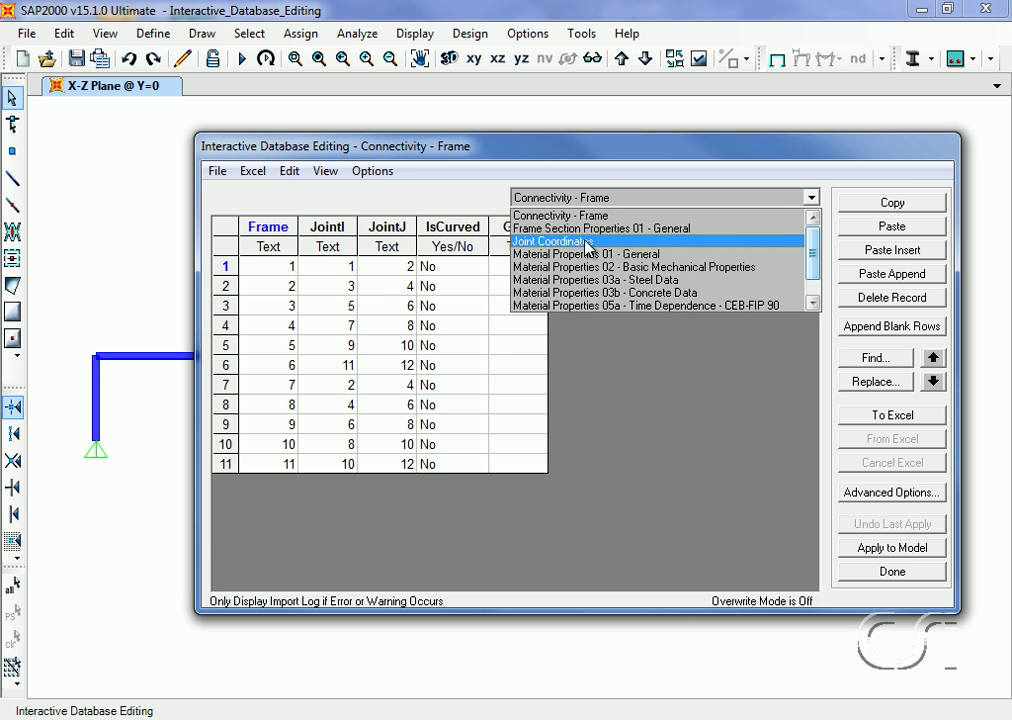
Show the Joint Coordinates table and select joint 1, the bottom support
{"action": "left_click", "coordinate": [619, 244]}
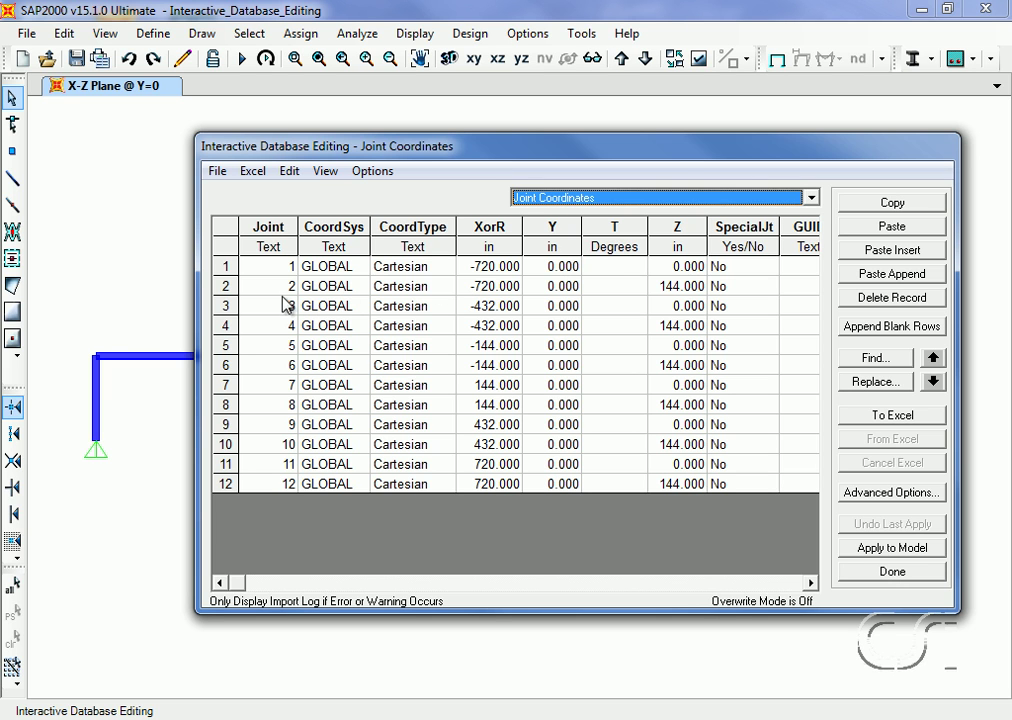
{"action": "left_click", "coordinate": [228, 273]}
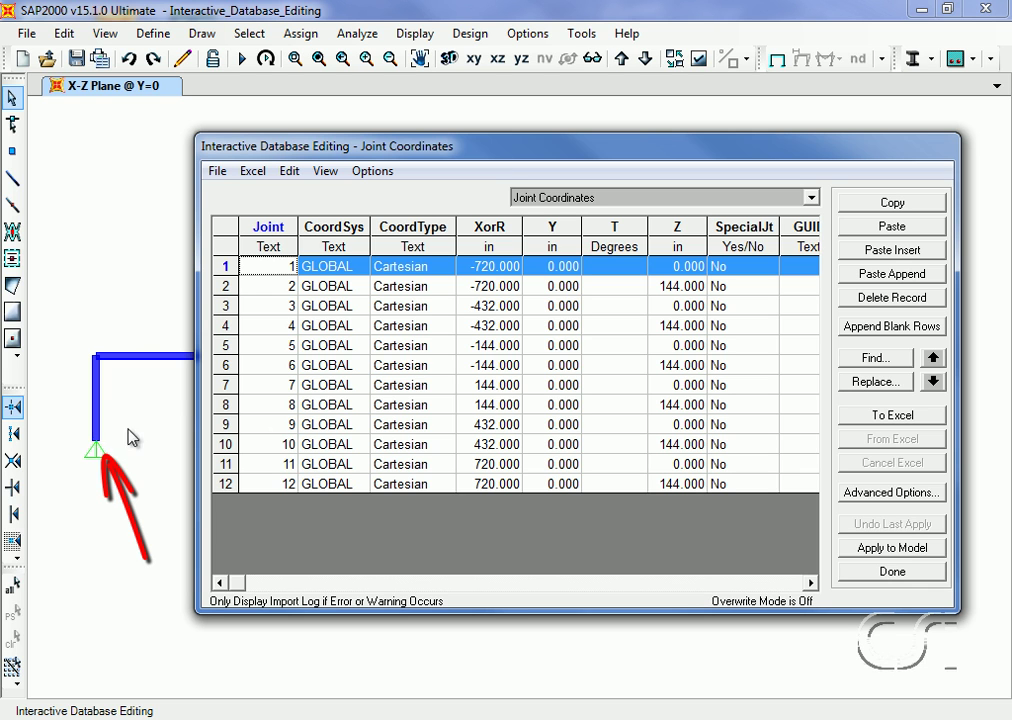
{"action": "left_click", "coordinate": [224, 287]}
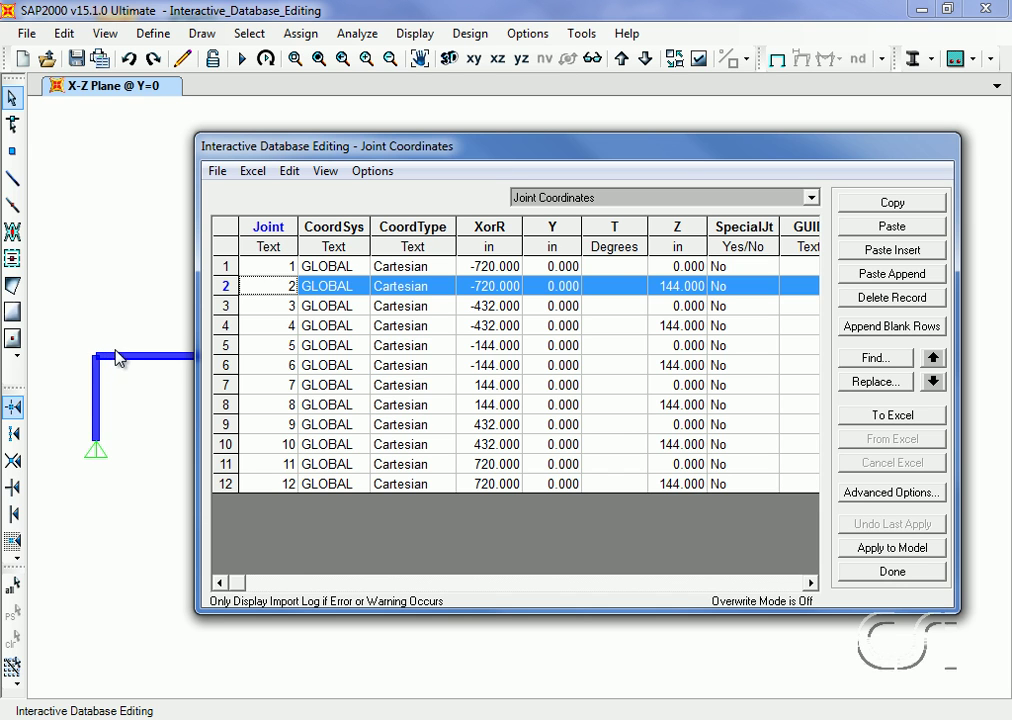
{"action": "left_click", "coordinate": [225, 268]}
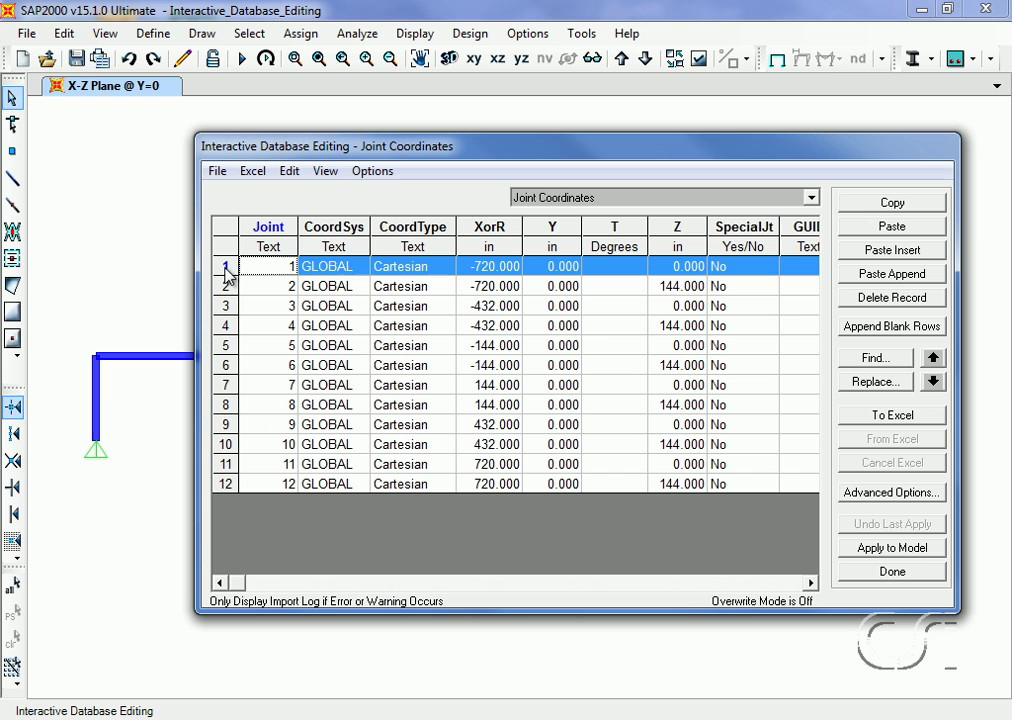
Keep joint 1's coordinate type as Cartesian using the cell's choice list
{"action": "right_click", "coordinate": [413, 272]}
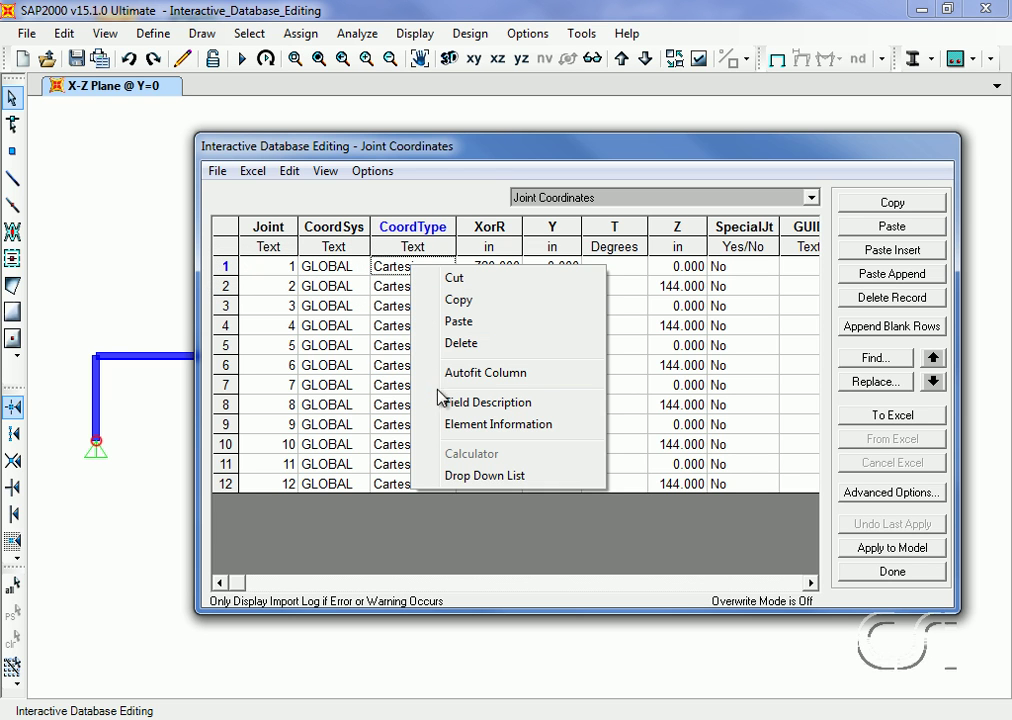
{"action": "left_click", "coordinate": [533, 477]}
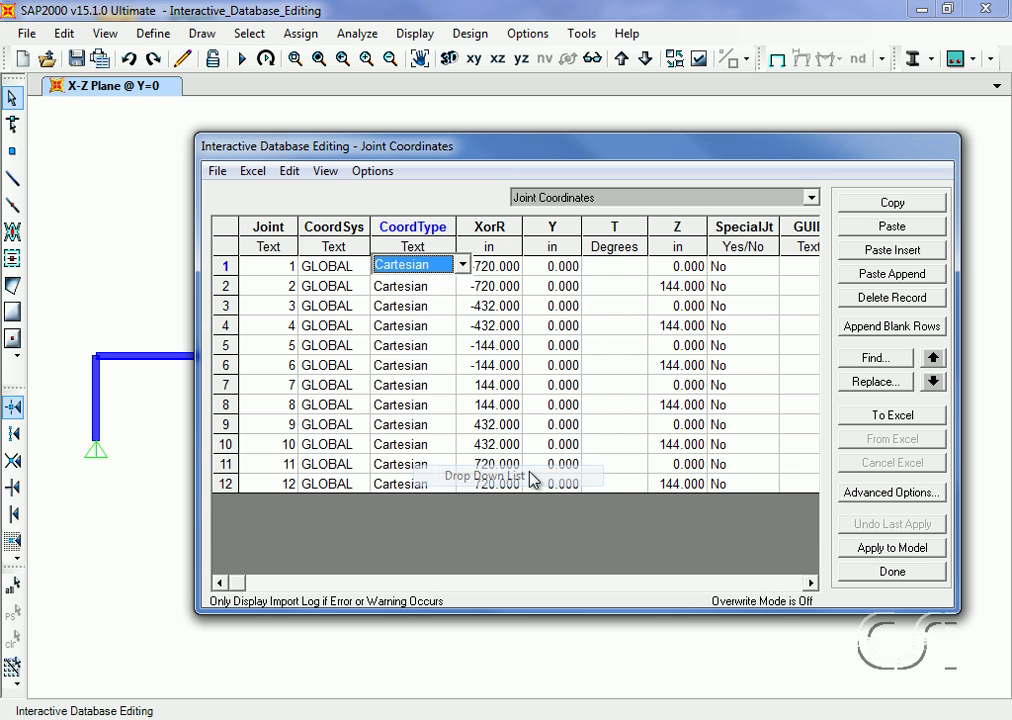
{"action": "left_click", "coordinate": [462, 264]}
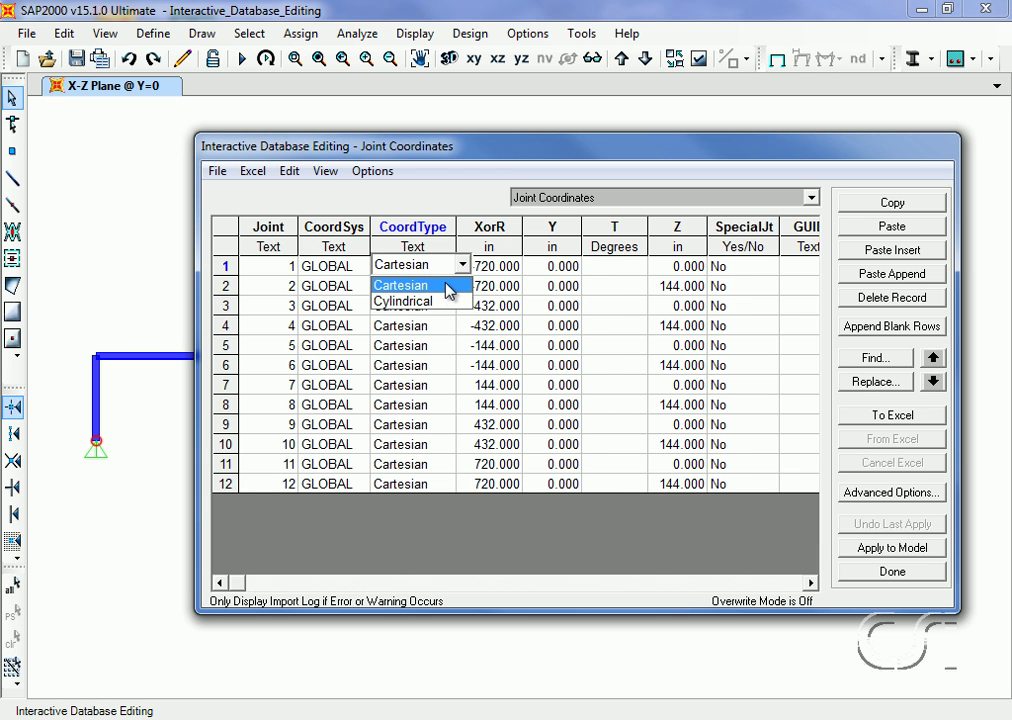
{"action": "left_click", "coordinate": [445, 284]}
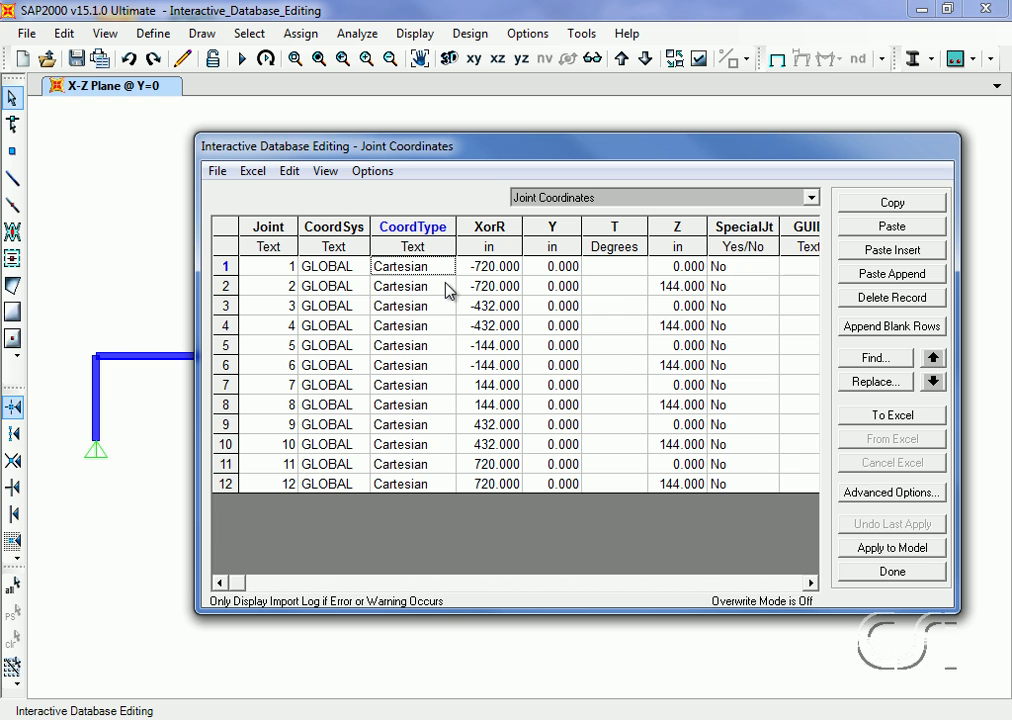
{"action": "right_click", "coordinate": [507, 270]}
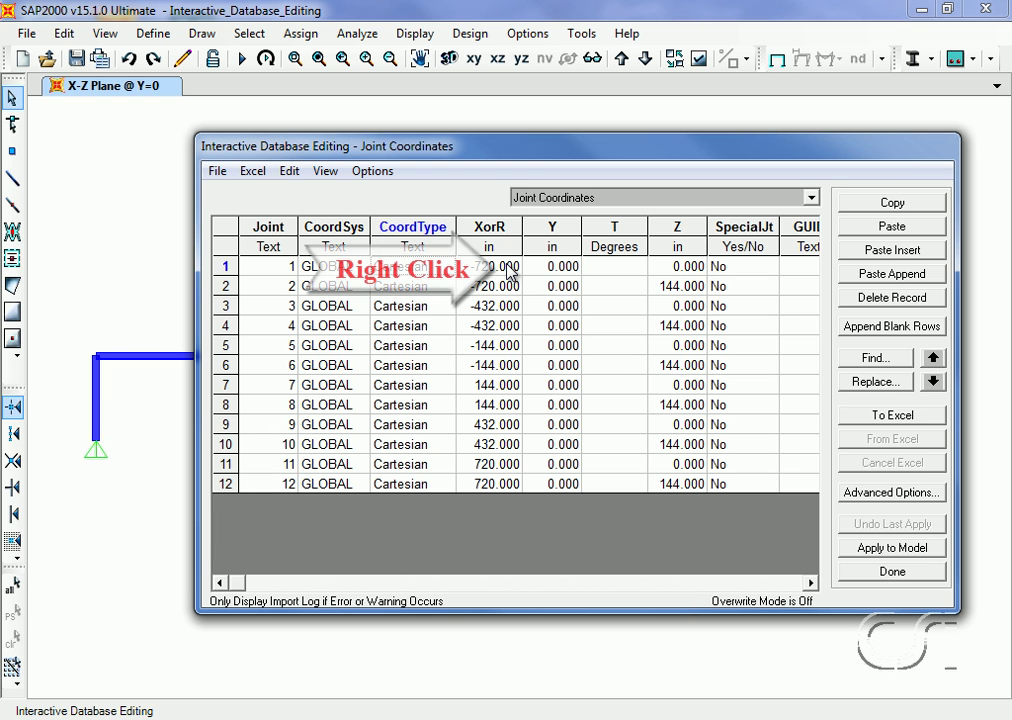
Set joint 1's X to -649.8 by calculating -720*(.95^2) in the cell calculator
{"action": "right_click", "coordinate": [507, 270]}
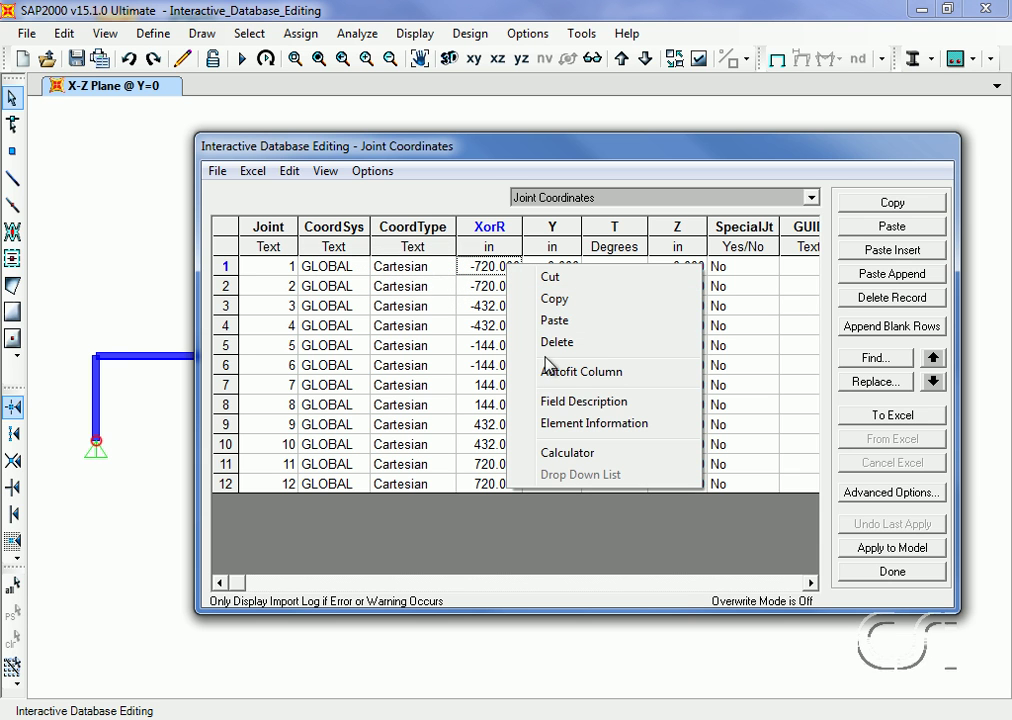
{"action": "left_click", "coordinate": [587, 454]}
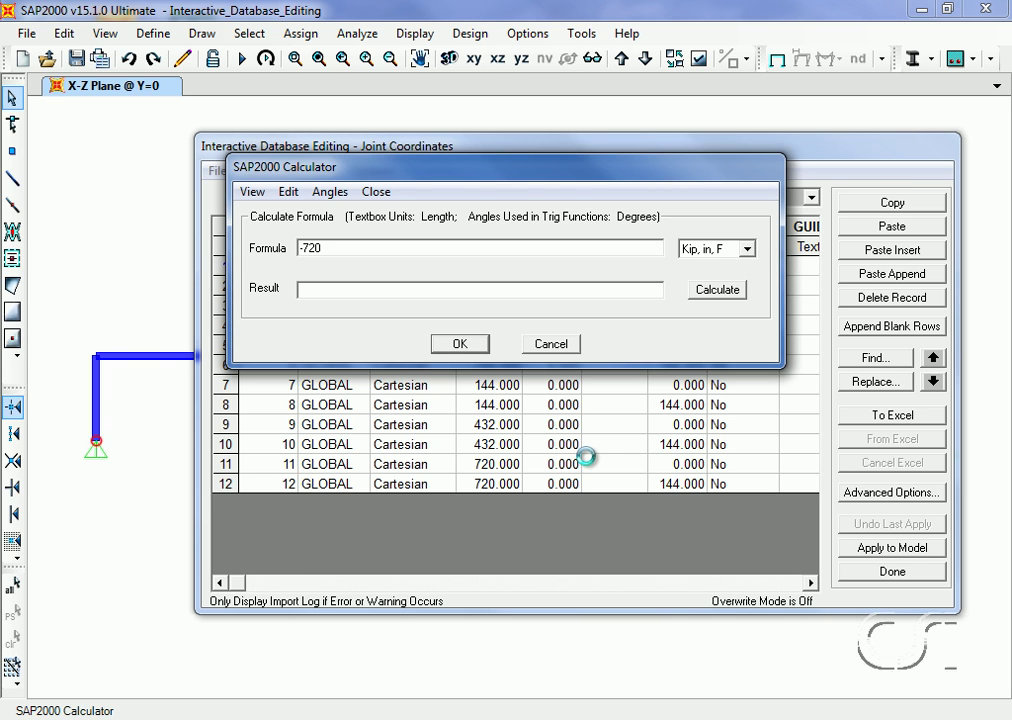
{"action": "left_click", "coordinate": [350, 250]}
{"action": "type", "text": "*(.95^2)"}
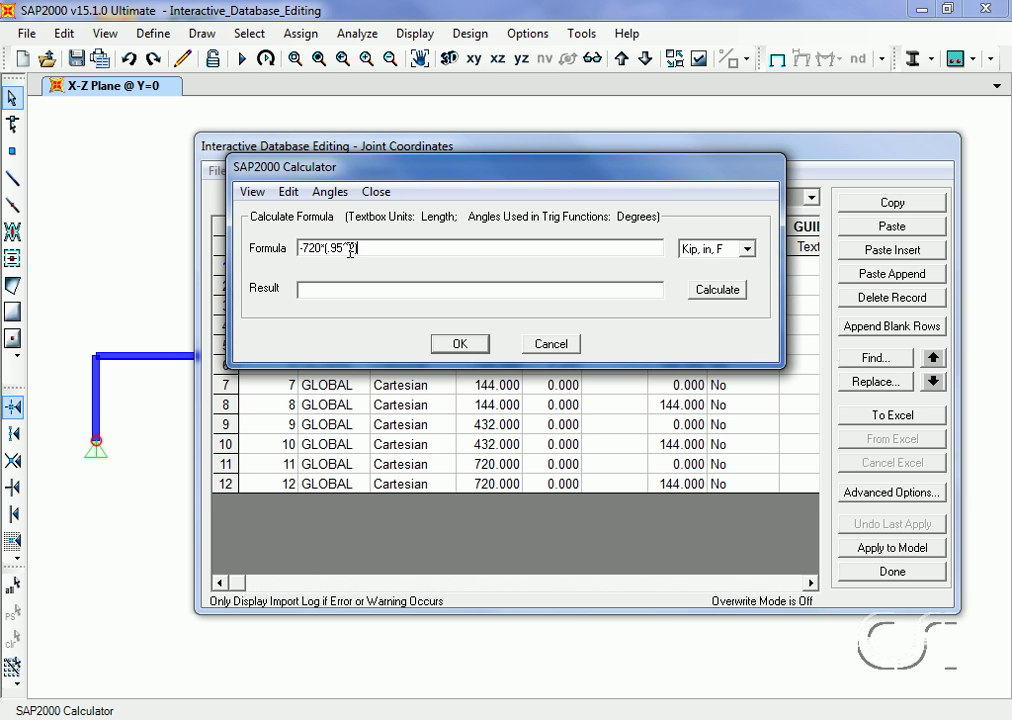
{"action": "left_click", "coordinate": [737, 290]}
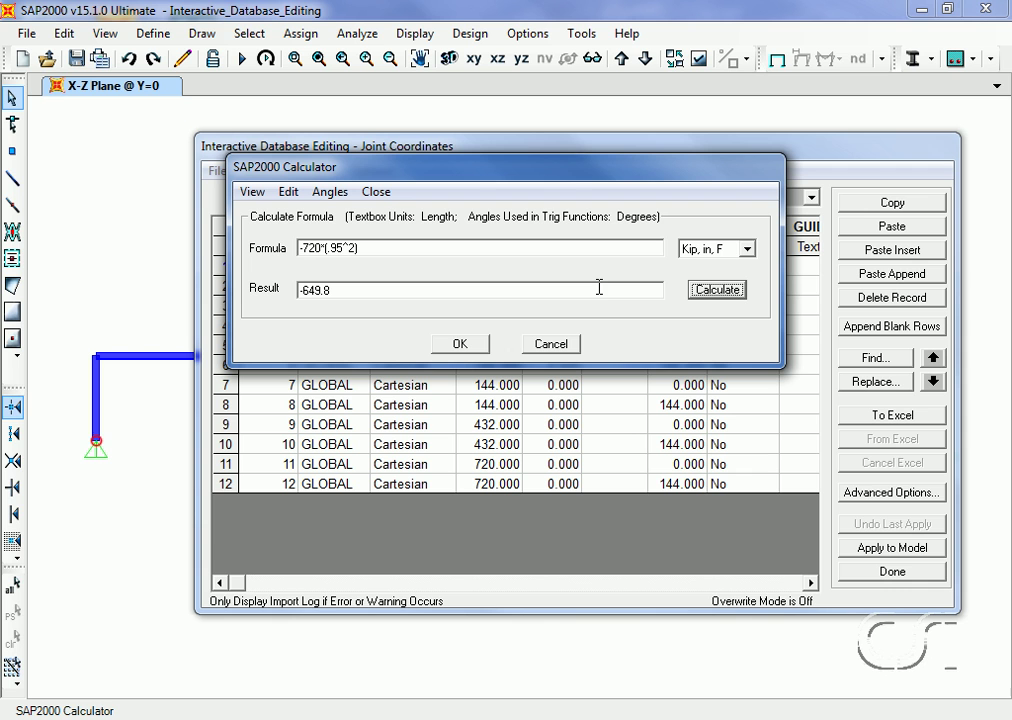
{"action": "left_click", "coordinate": [459, 344]}
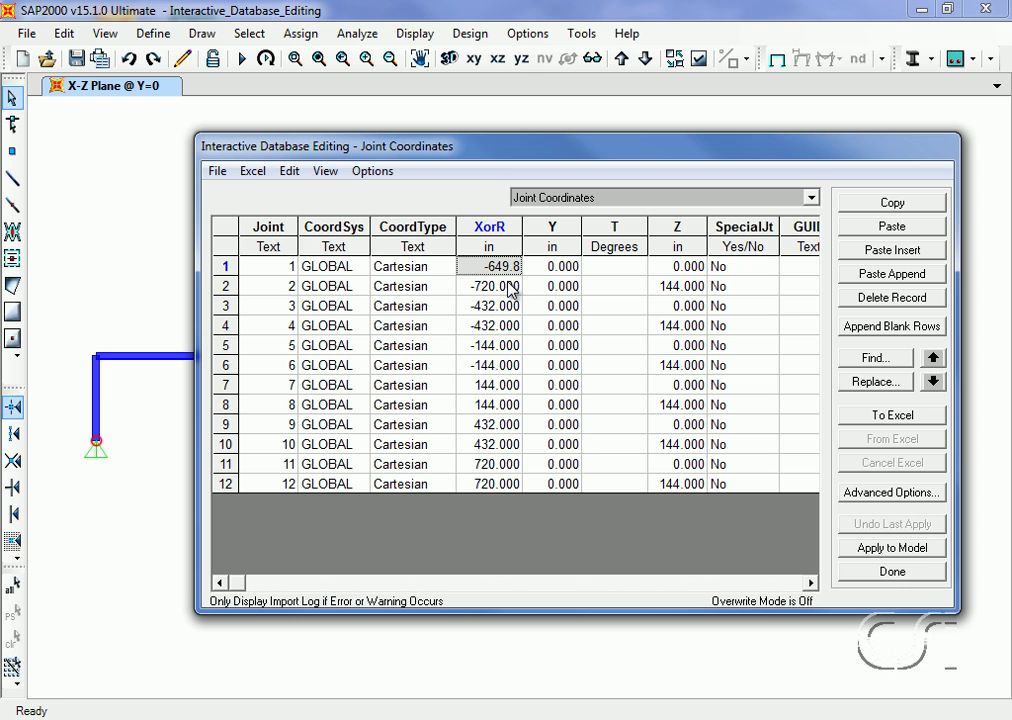
{"action": "left_click", "coordinate": [490, 255]}
{"action": "left_click", "coordinate": [490, 255]}
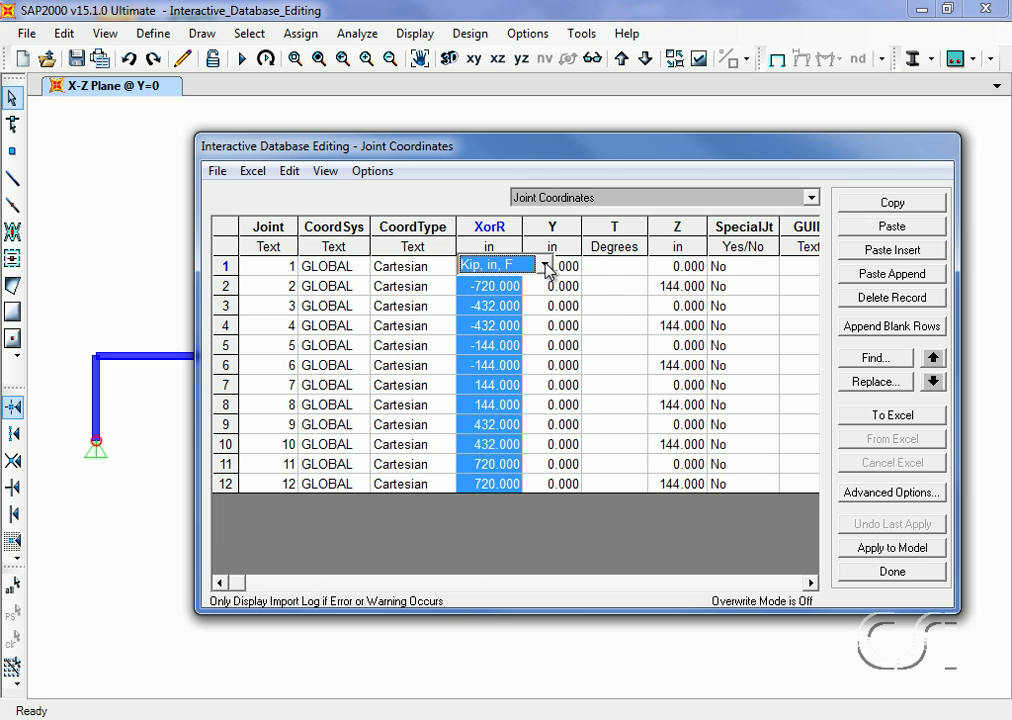
{"action": "left_click", "coordinate": [545, 266]}
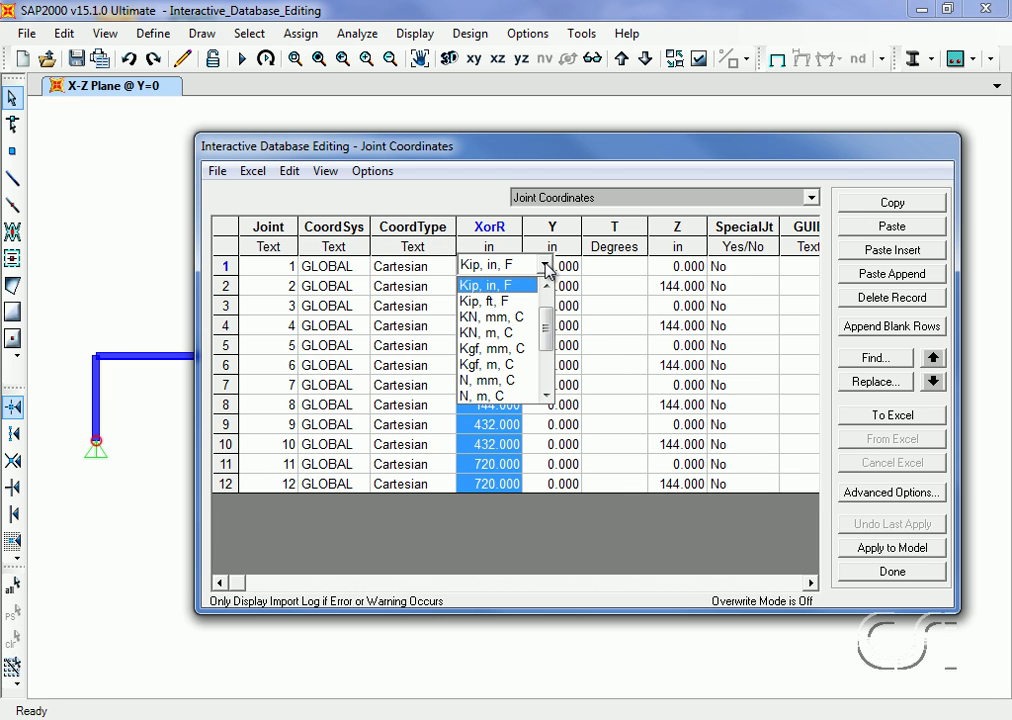
{"action": "left_click", "coordinate": [511, 302]}
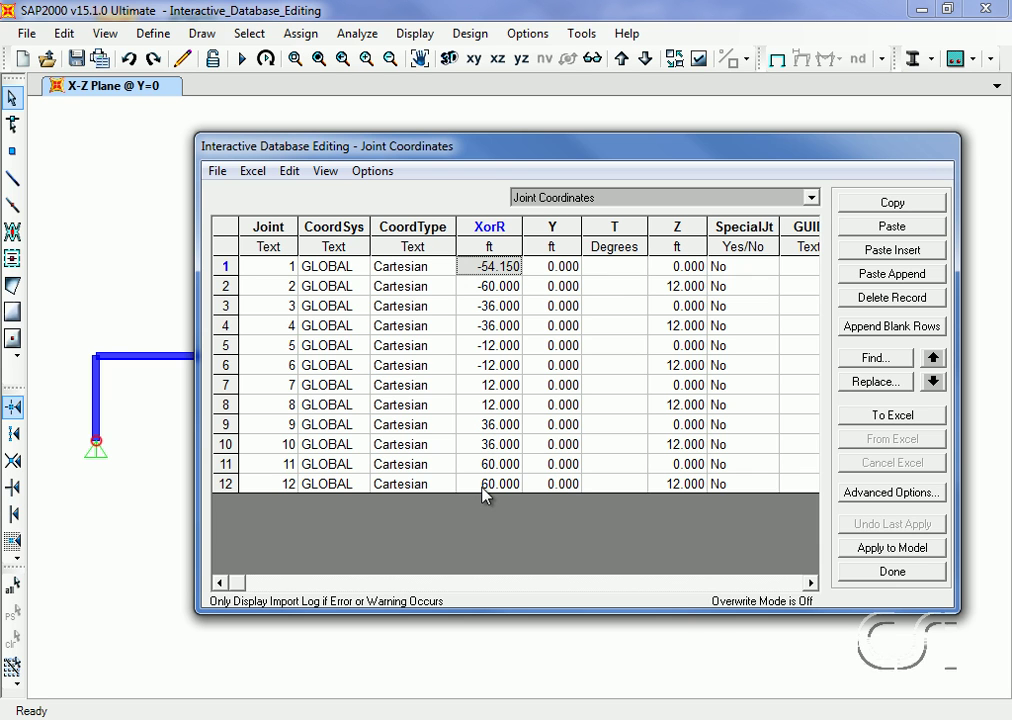
{"action": "left_click", "coordinate": [502, 250]}
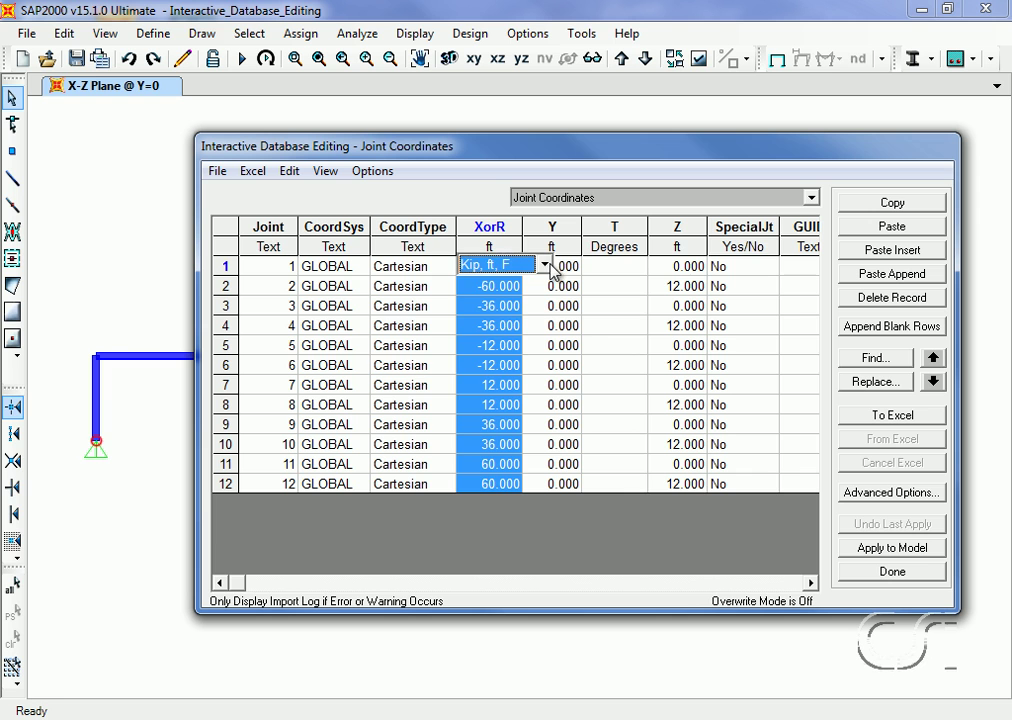
{"action": "left_click", "coordinate": [544, 264]}
{"action": "scroll", "coordinate": [546, 310], "scroll_direction": "up", "scroll_amount": 1}
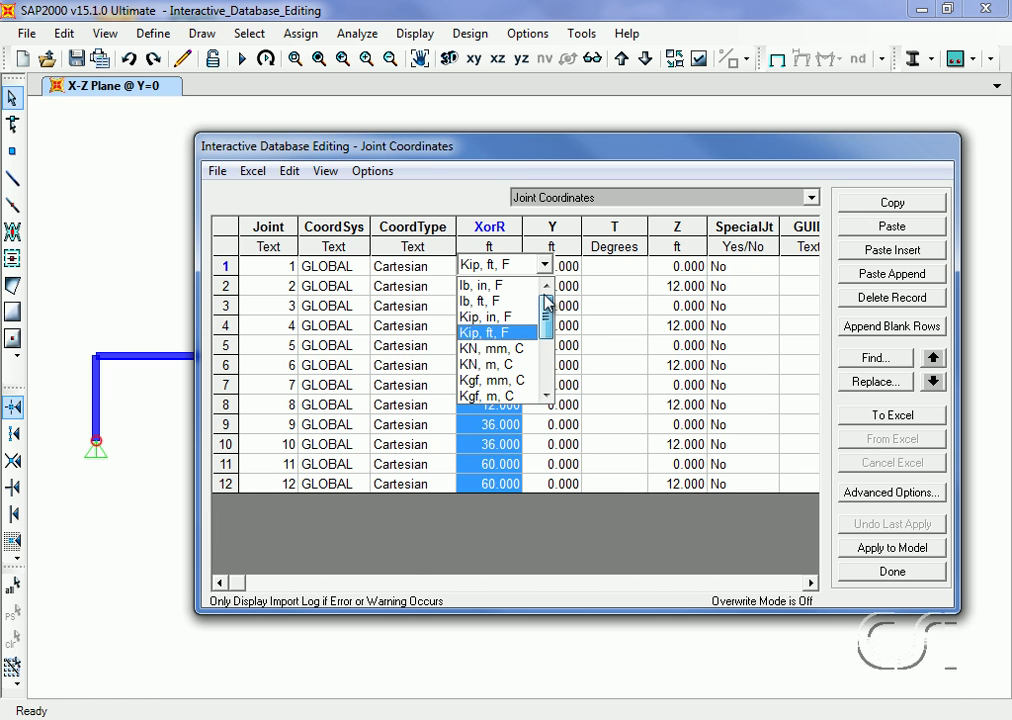
{"action": "left_click", "coordinate": [512, 317]}
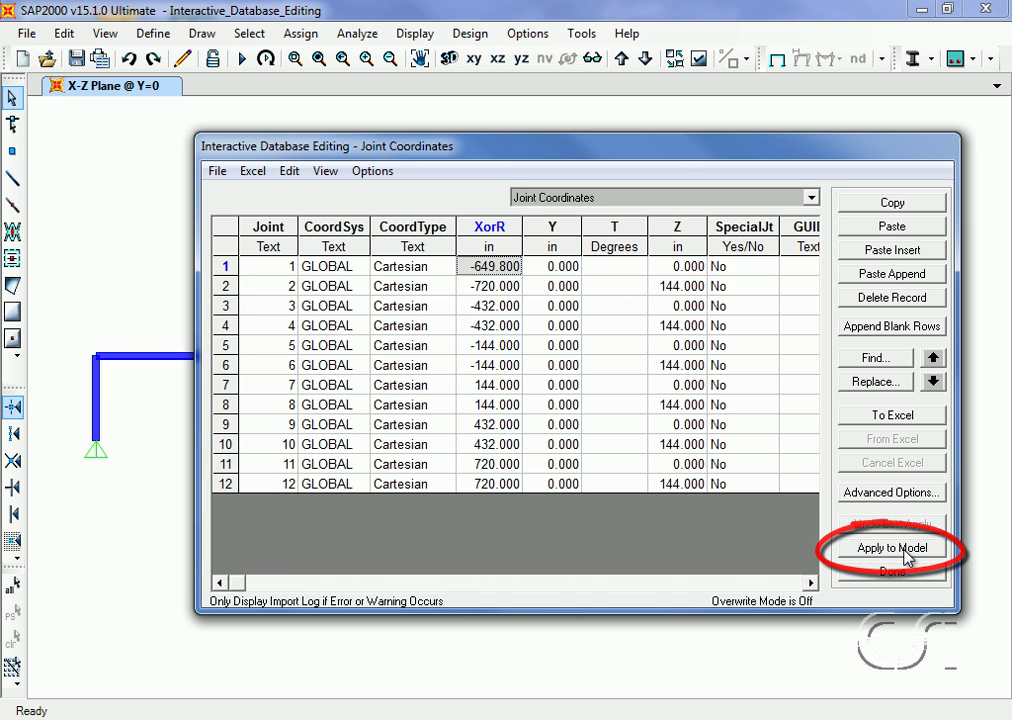
Apply joint 1's new X coordinate to the model and close the table editor
{"action": "left_click", "coordinate": [903, 550]}
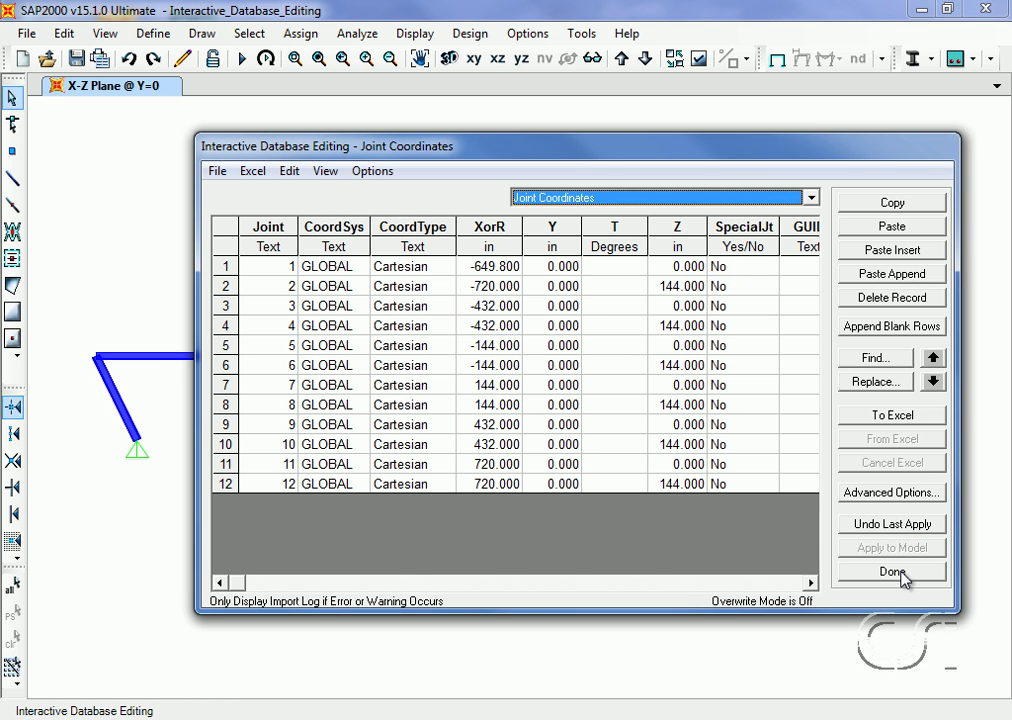
{"action": "left_click", "coordinate": [895, 572]}
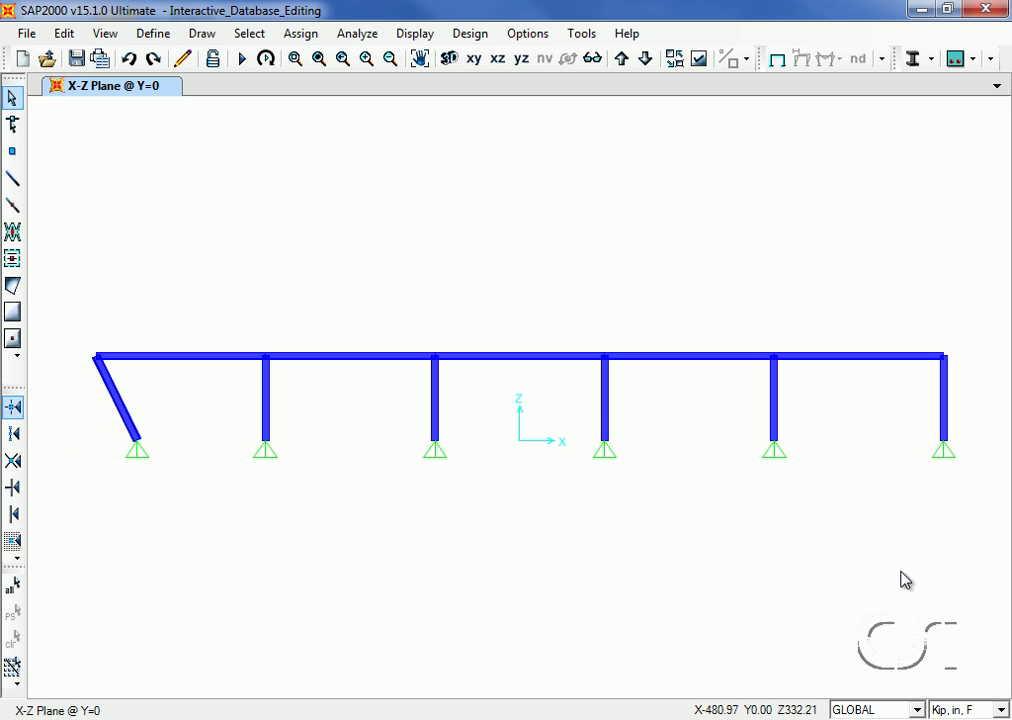
Reopen Interactive Database Editing and switch to the Joint Coordinates table
{"action": "left_click", "coordinate": [63, 33]}
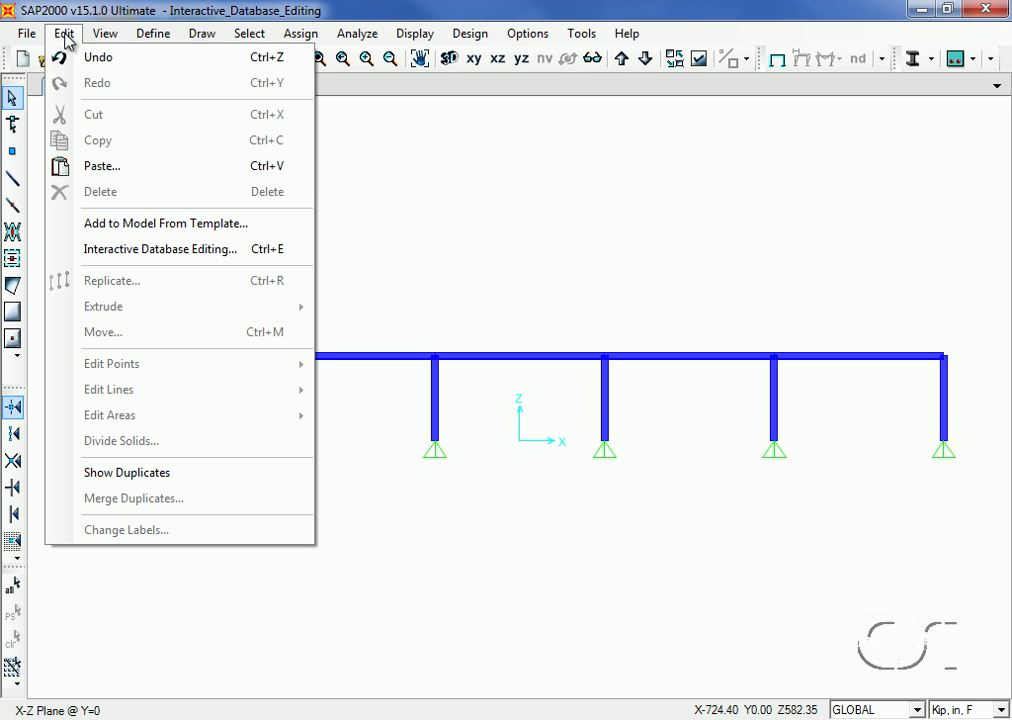
{"action": "left_click", "coordinate": [247, 258]}
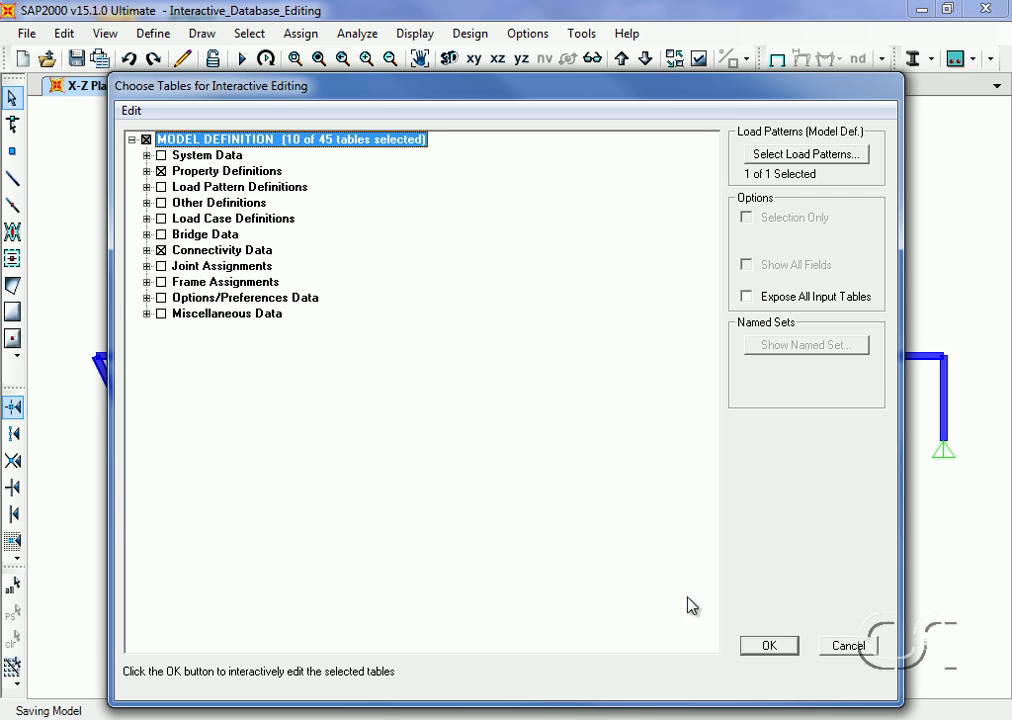
{"action": "left_click", "coordinate": [765, 647]}
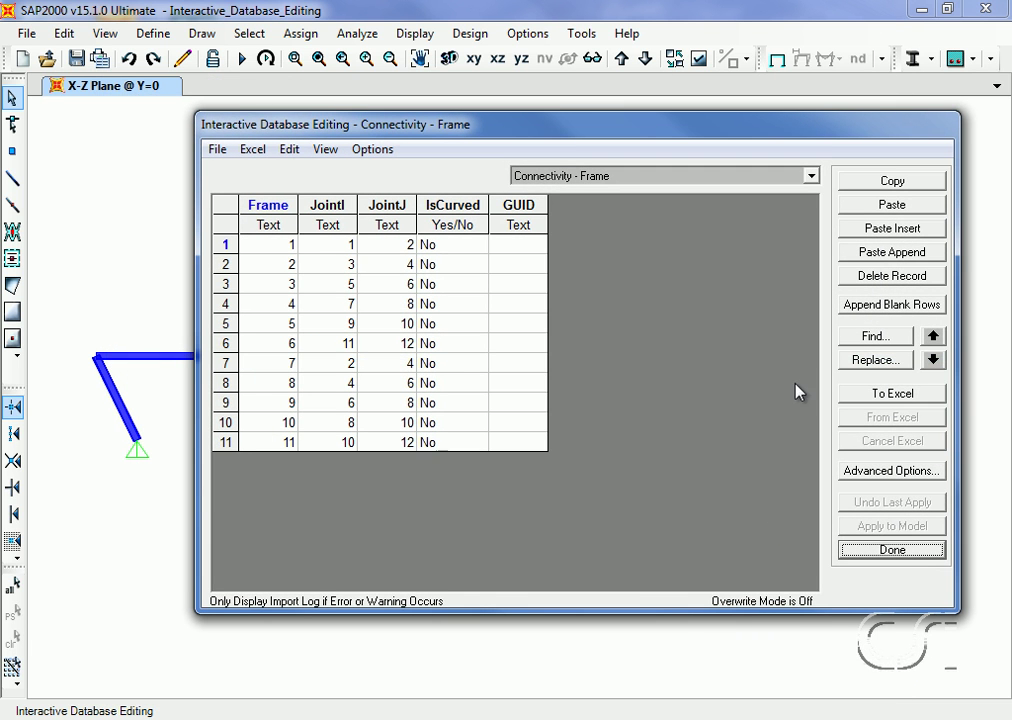
{"action": "left_click", "coordinate": [810, 176]}
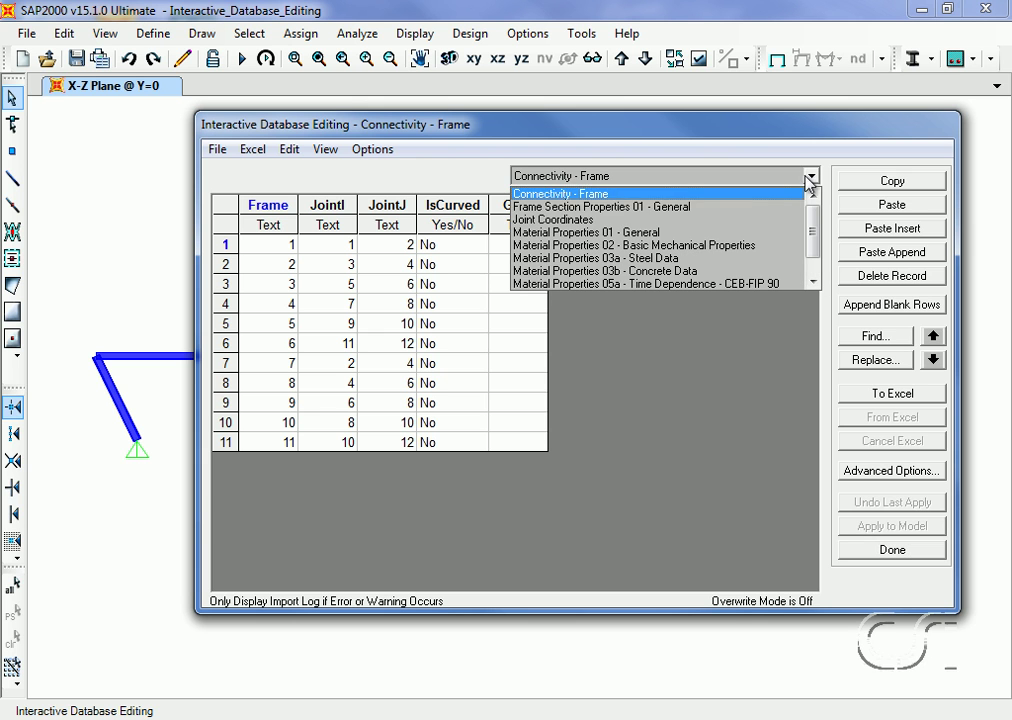
{"action": "left_click", "coordinate": [754, 221]}
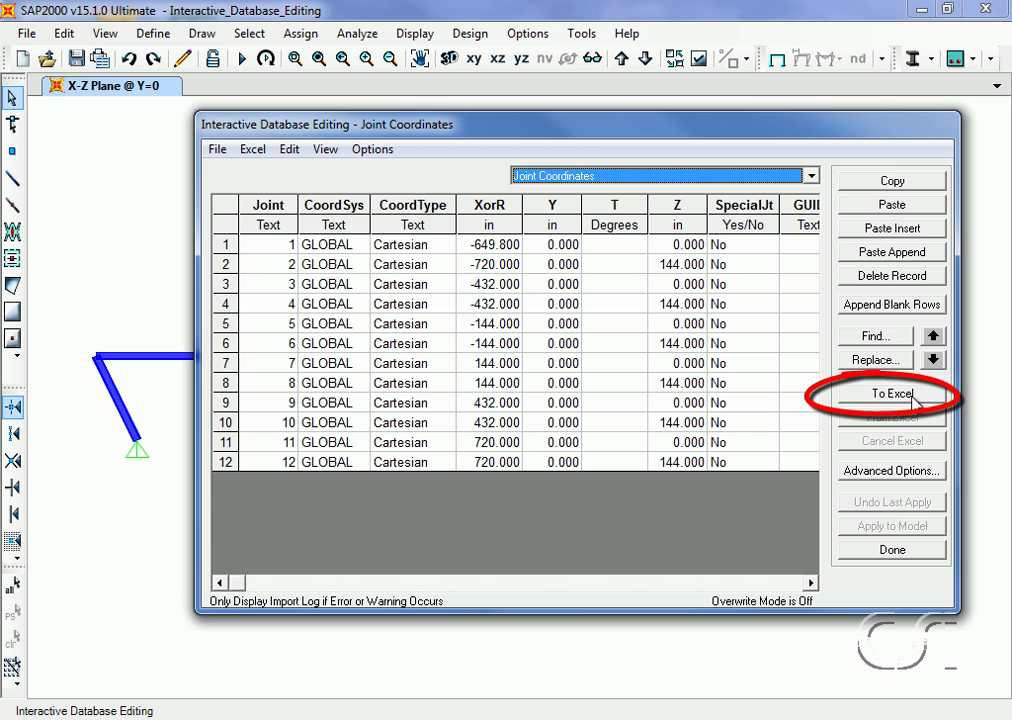
Export Joint Coordinates to Excel and change joint 1's XorR in D4 to -800
{"action": "left_click", "coordinate": [913, 398]}
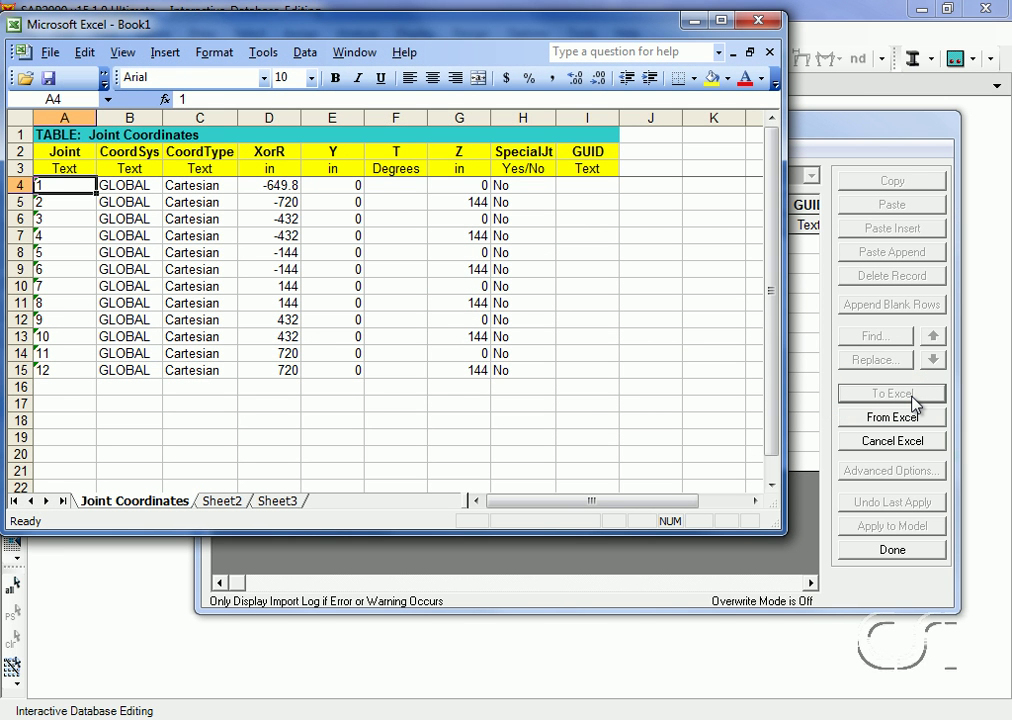
{"action": "left_click", "coordinate": [284, 187]}
{"action": "left_click", "coordinate": [228, 100]}
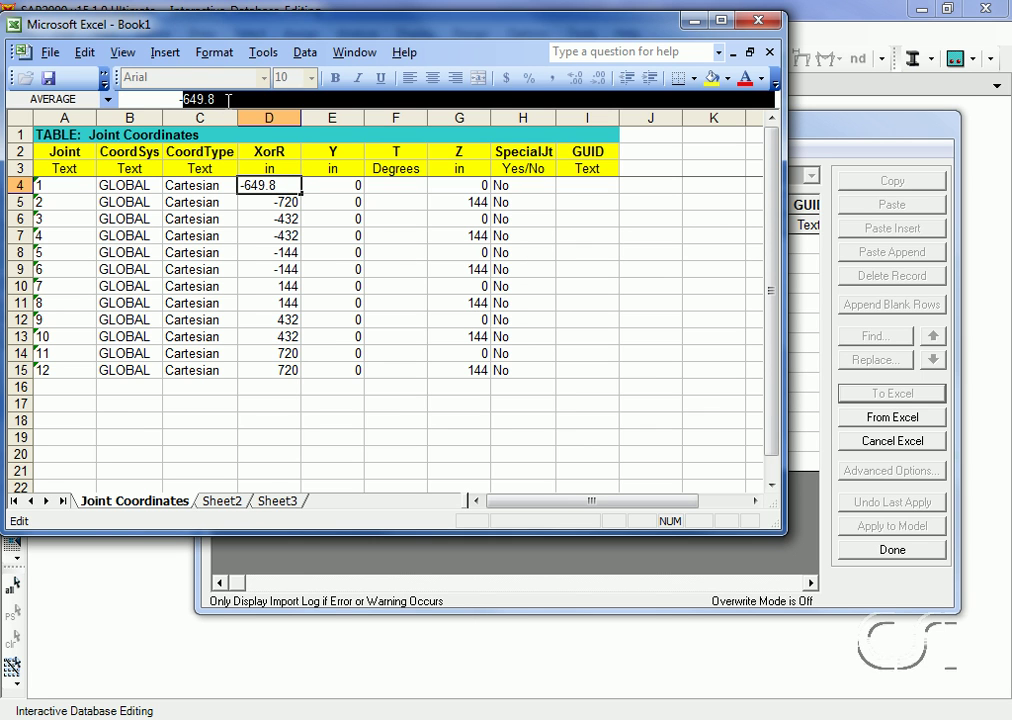
{"action": "type", "text": "-800"}
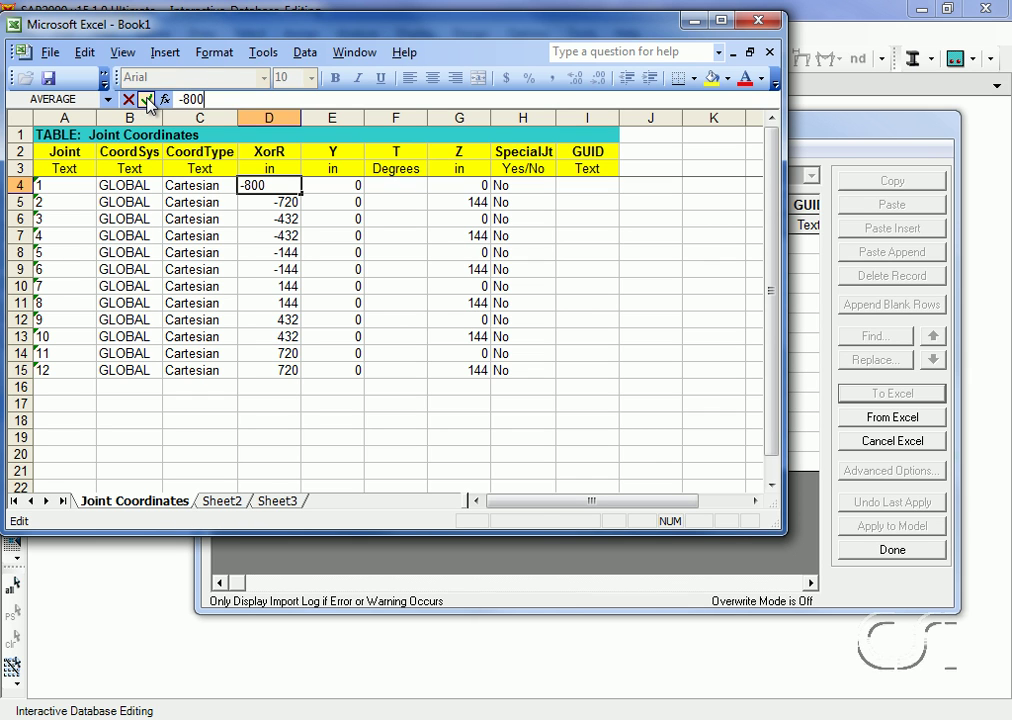
{"action": "left_click", "coordinate": [147, 99]}
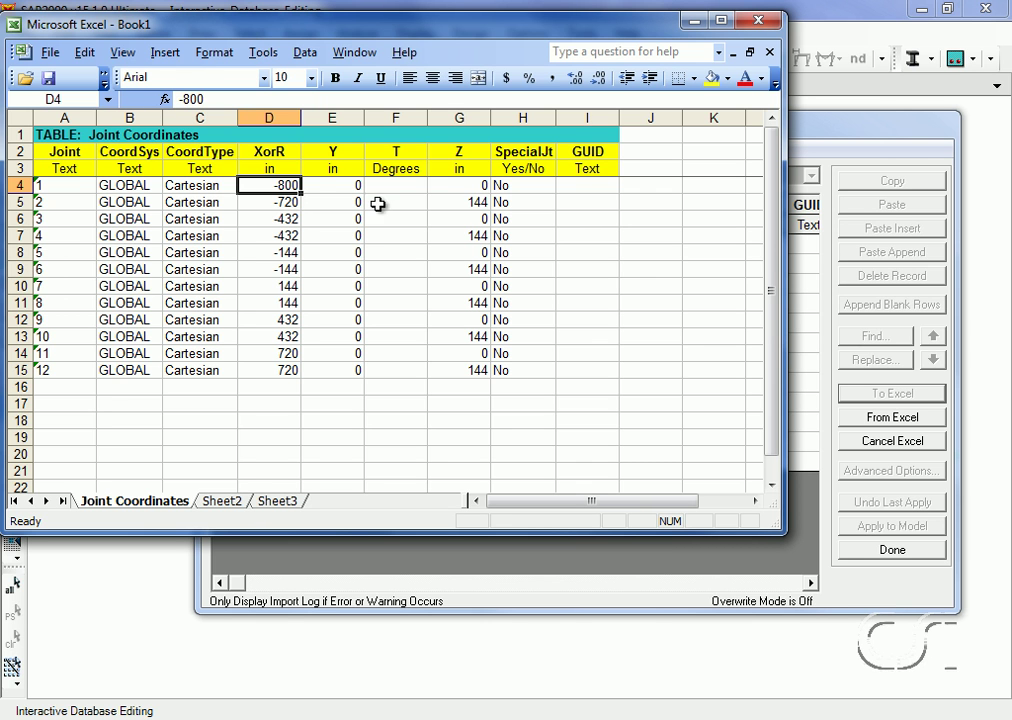
{"action": "left_click", "coordinate": [697, 22]}
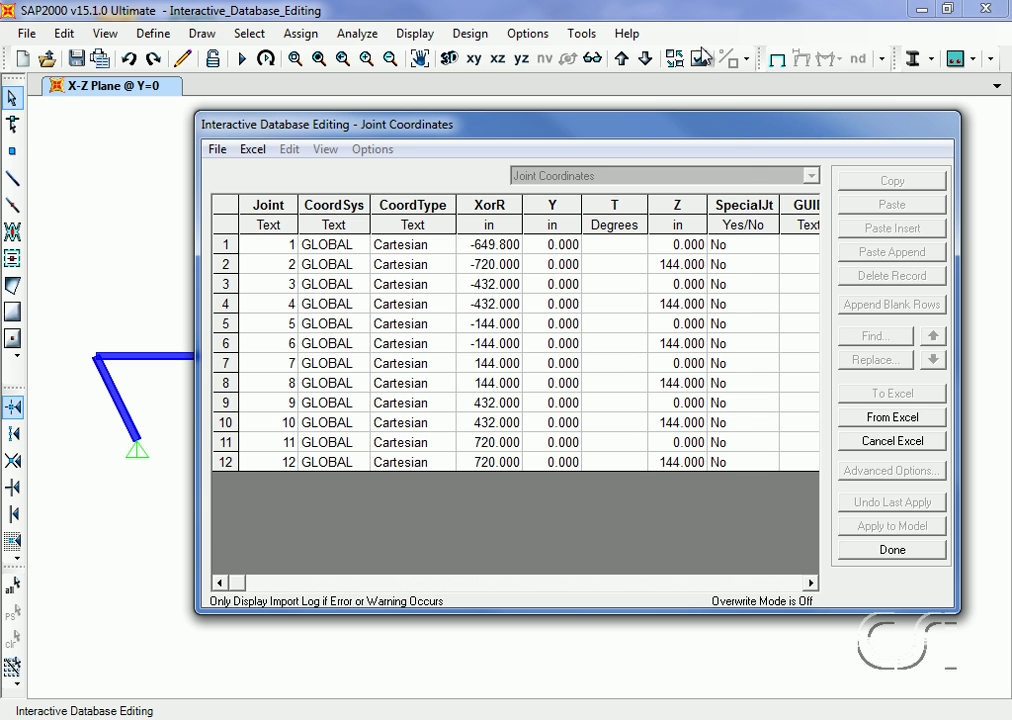
Import the Excel-edited table, apply joint 1's X of -800, and close the editor
{"action": "left_click", "coordinate": [907, 423]}
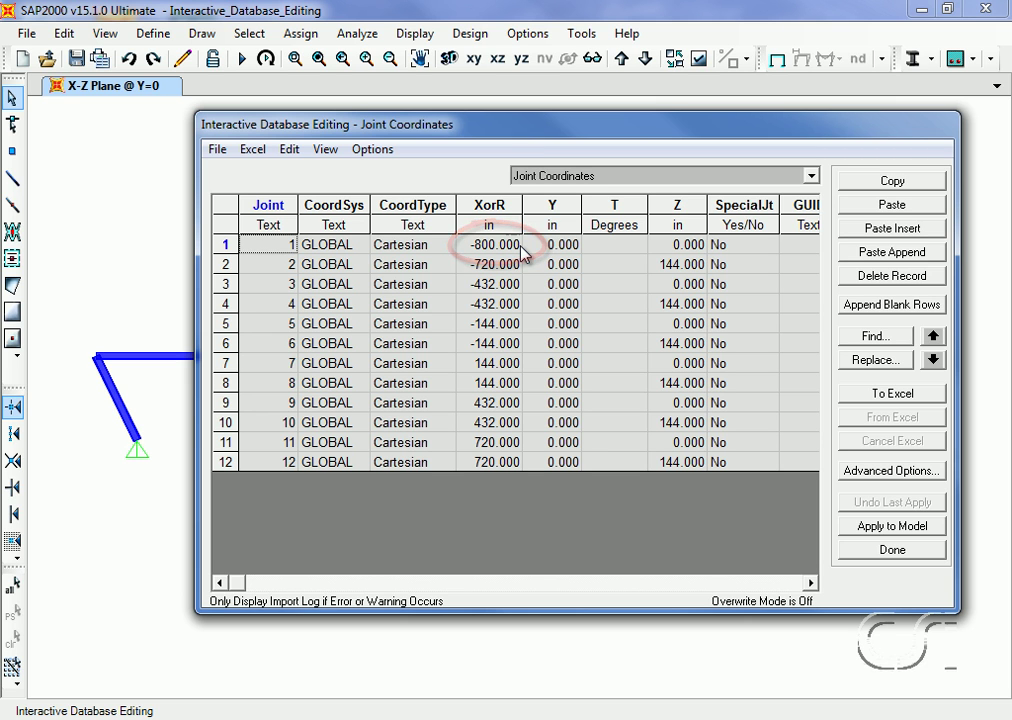
{"action": "left_click", "coordinate": [878, 528]}
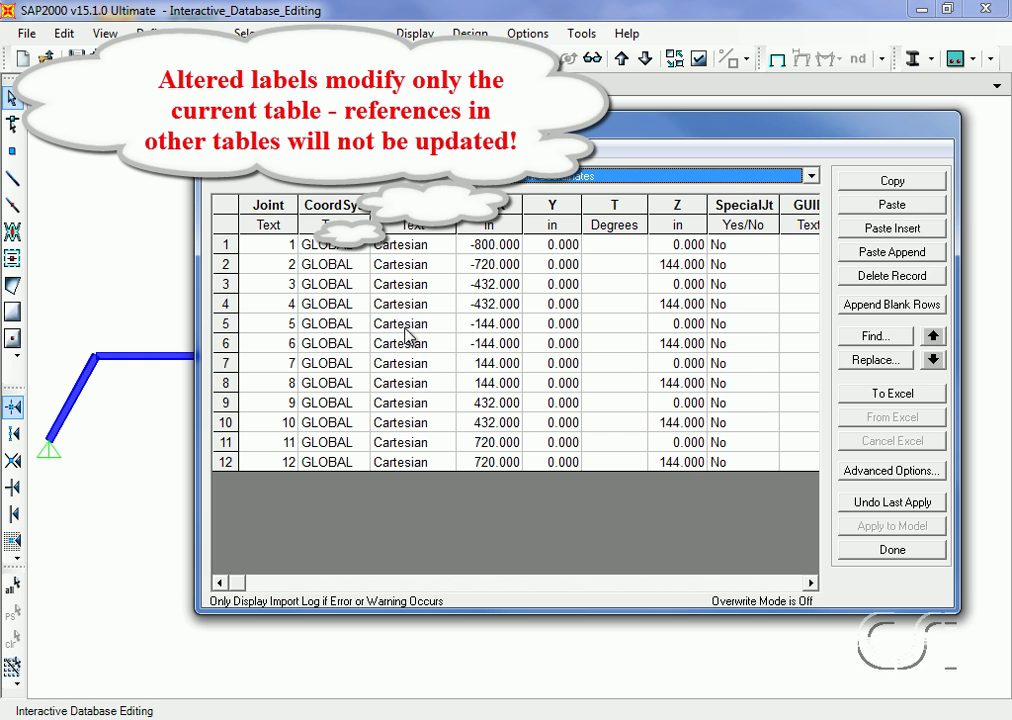
{"action": "left_click", "coordinate": [925, 561]}
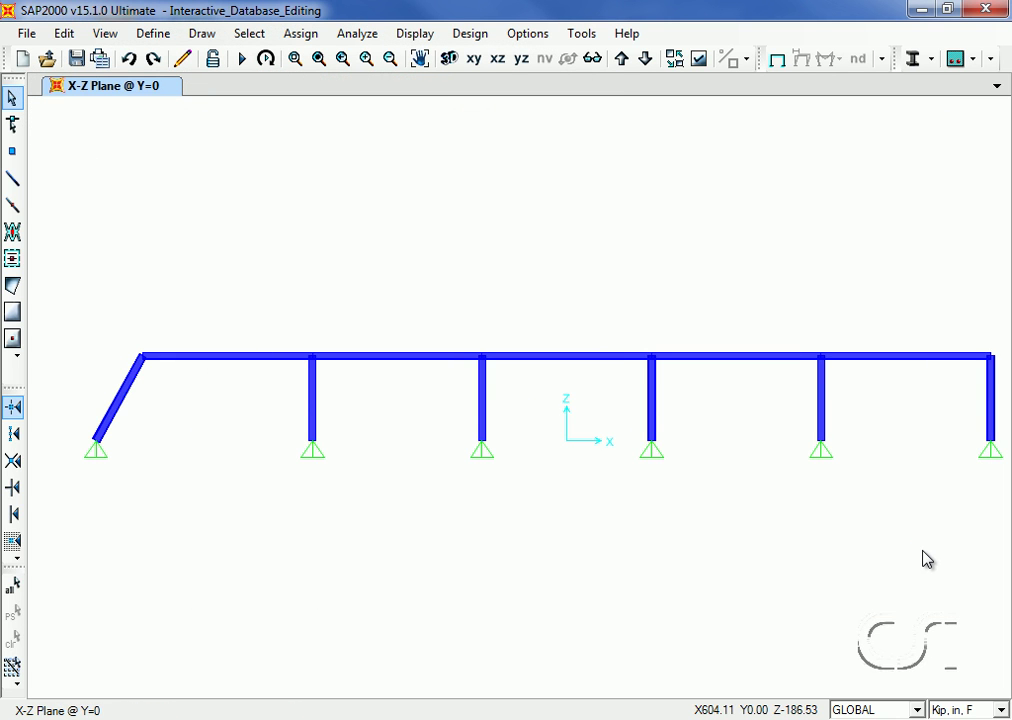
Open the Interactive_Database_Editing_Loads model of the four-storey single-bay frame
{"action": "left_click", "coordinate": [64, 34]}
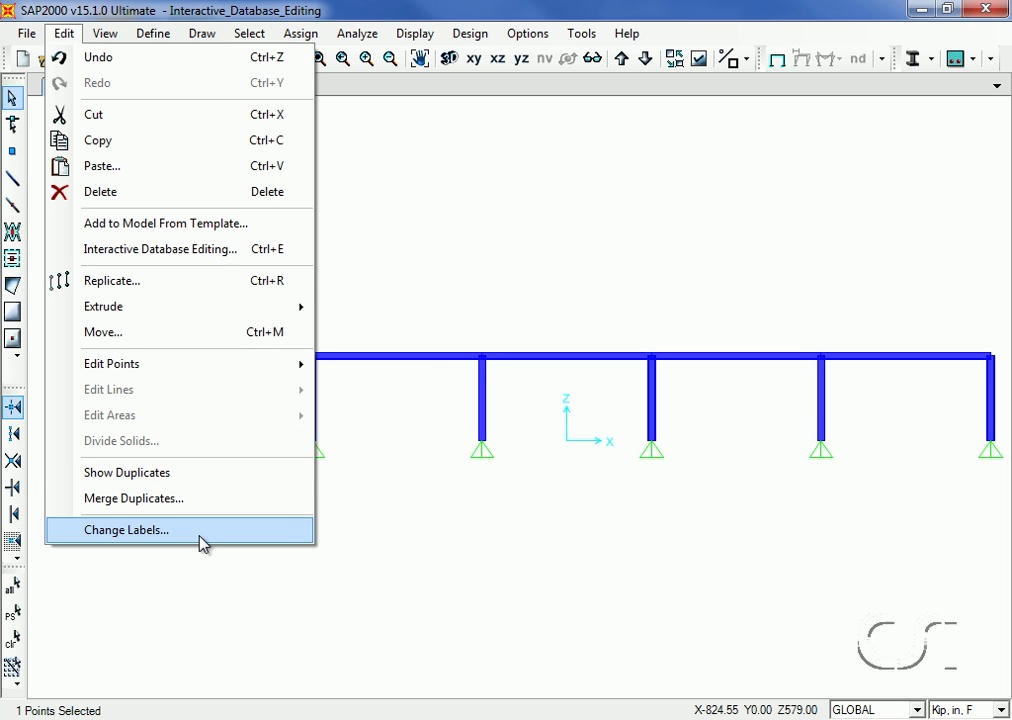
{"action": "mouse_move", "coordinate": [26, 36]}
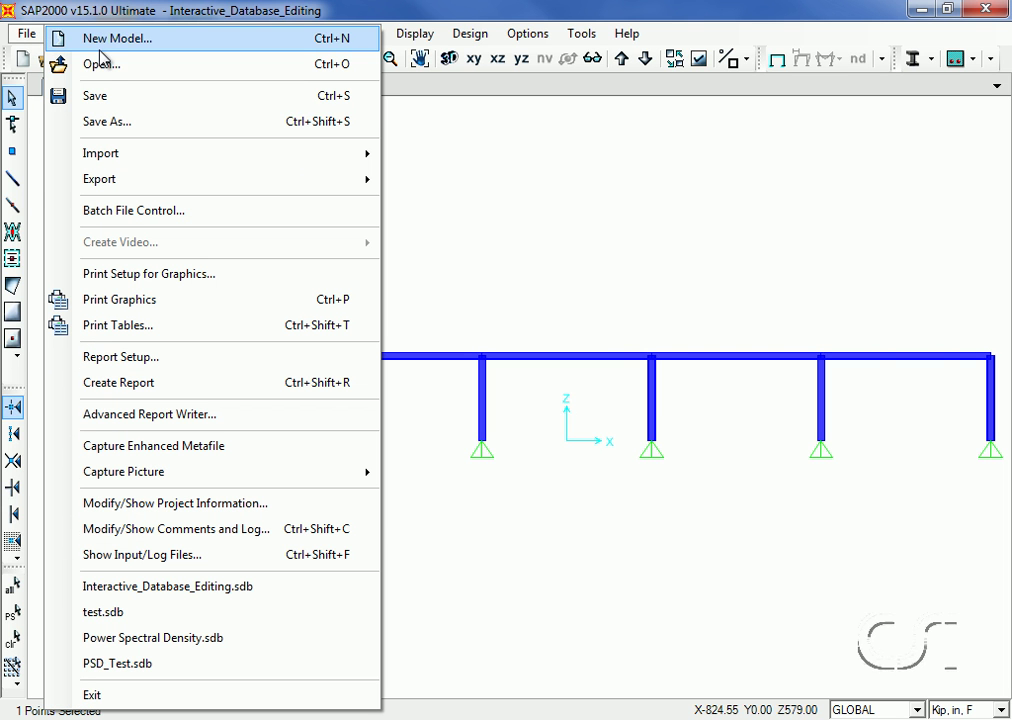
{"action": "mouse_move", "coordinate": [145, 183]}
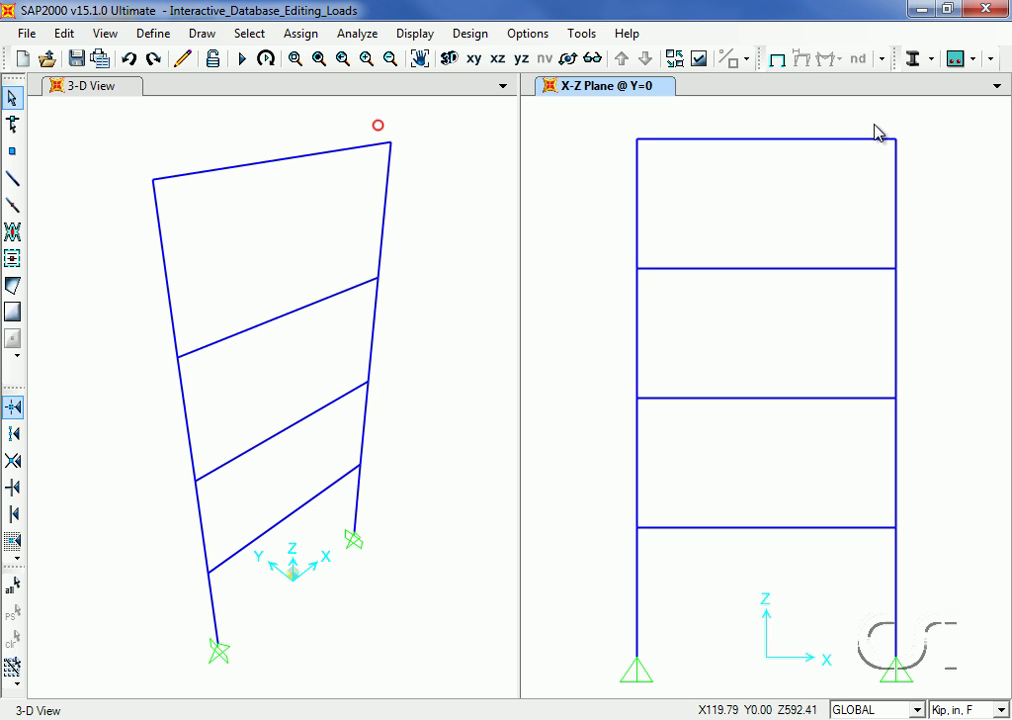
Assign a -10 kip global X joint force under LATERAL to the right column's floor joints
{"action": "left_click_drag", "start_coordinate": [874, 124], "coordinate": [914, 562]}
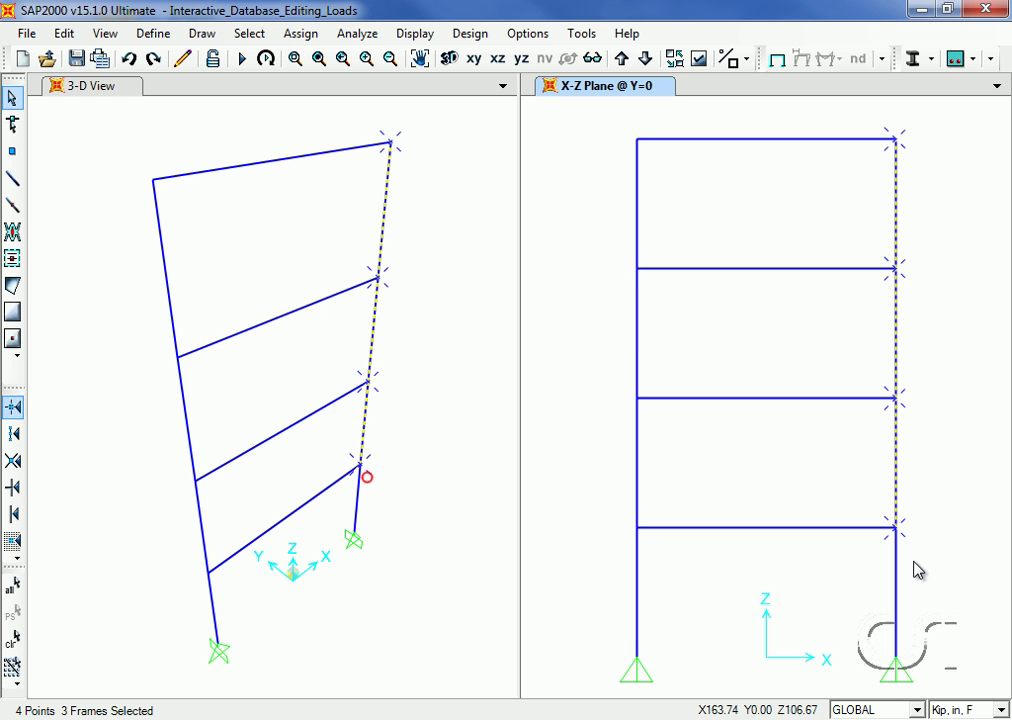
{"action": "left_click", "coordinate": [317, 36]}
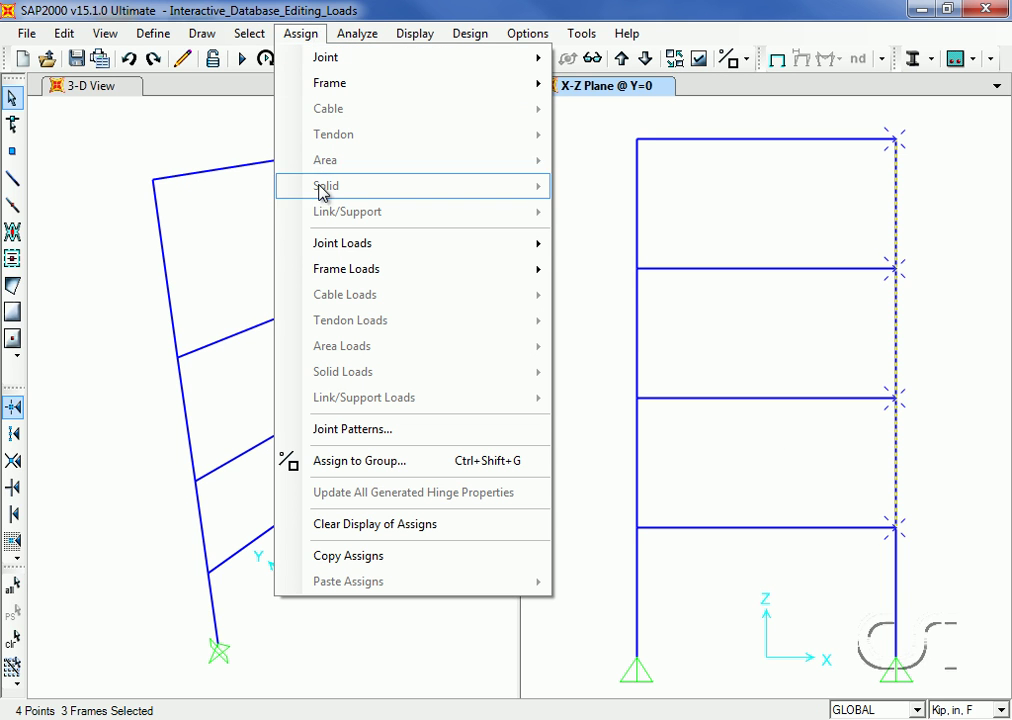
{"action": "mouse_move", "coordinate": [411, 243]}
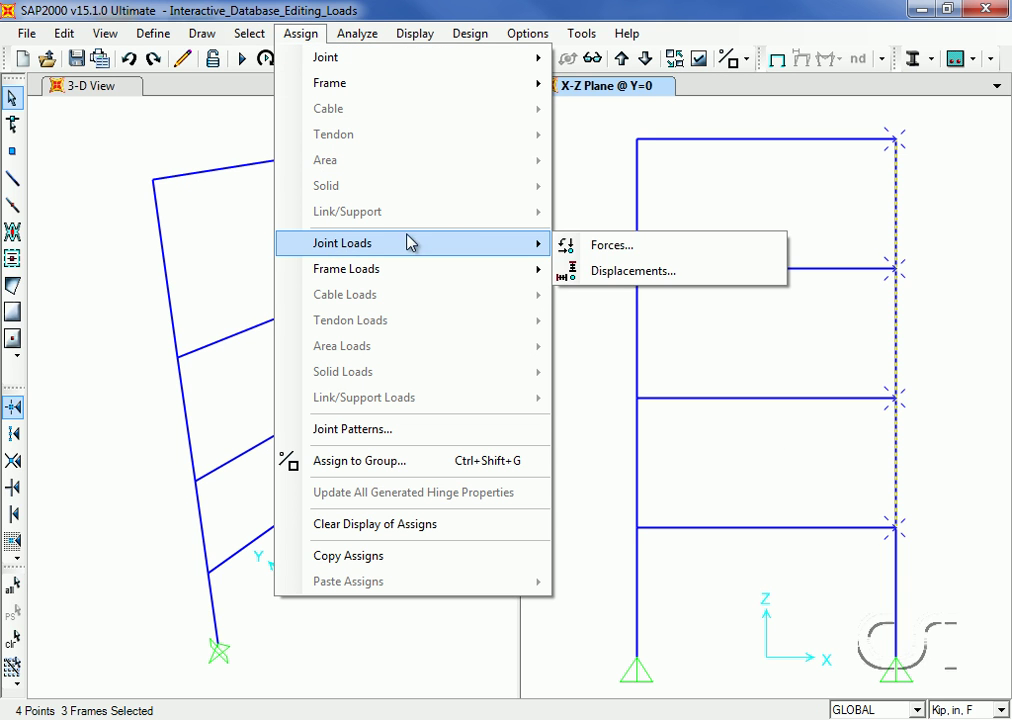
{"action": "left_click", "coordinate": [642, 258]}
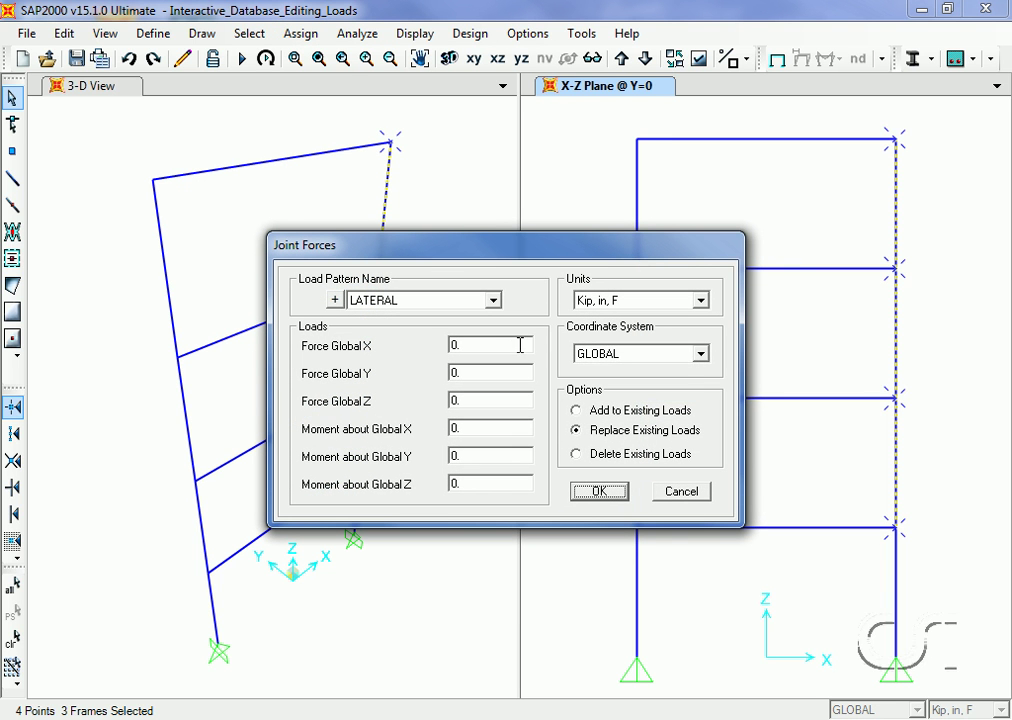
{"action": "left_click", "coordinate": [483, 348]}
{"action": "type", "text": "-10"}
{"action": "left_click", "coordinate": [587, 500]}
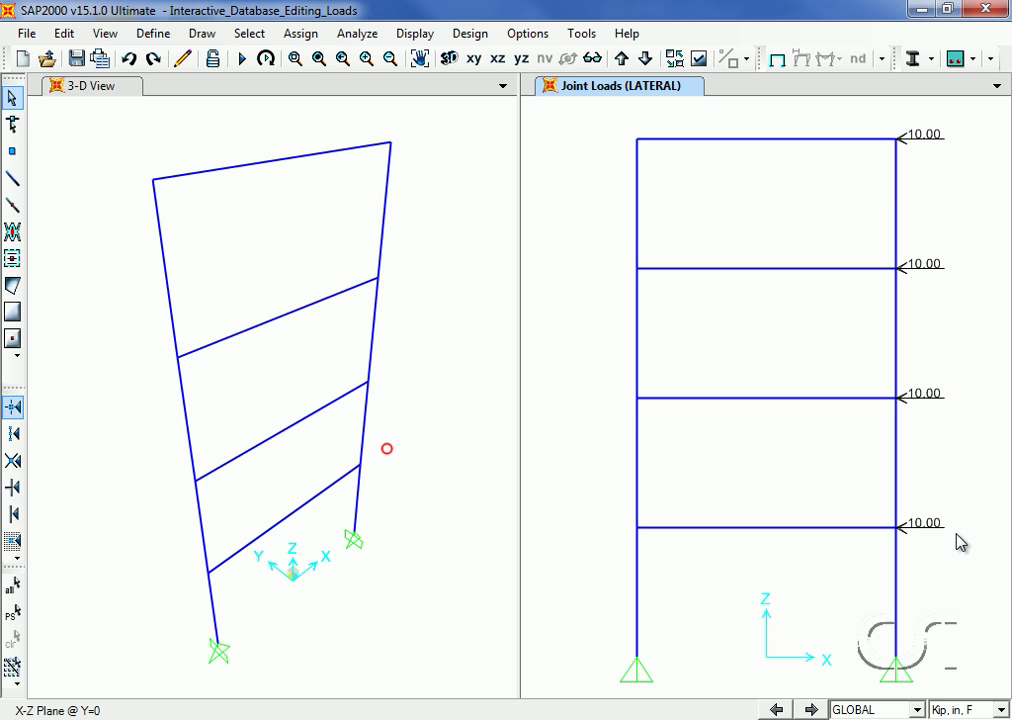
Open the Joint Assignments tables in Interactive Database Editing and shift the window left
{"action": "left_click", "coordinate": [64, 34]}
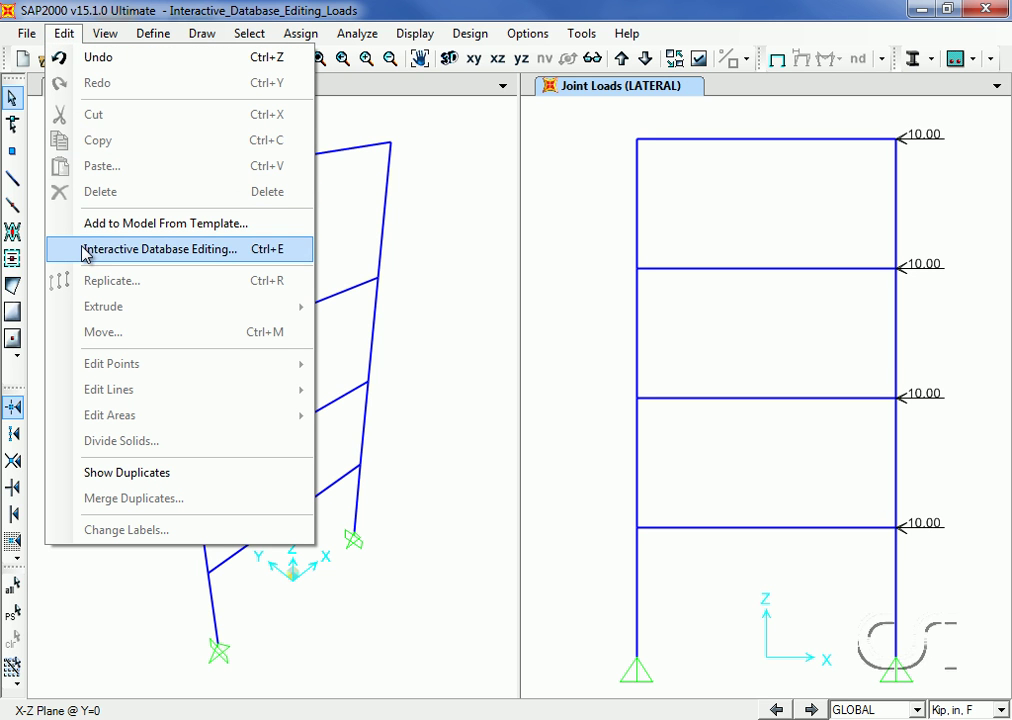
{"action": "left_click", "coordinate": [237, 255]}
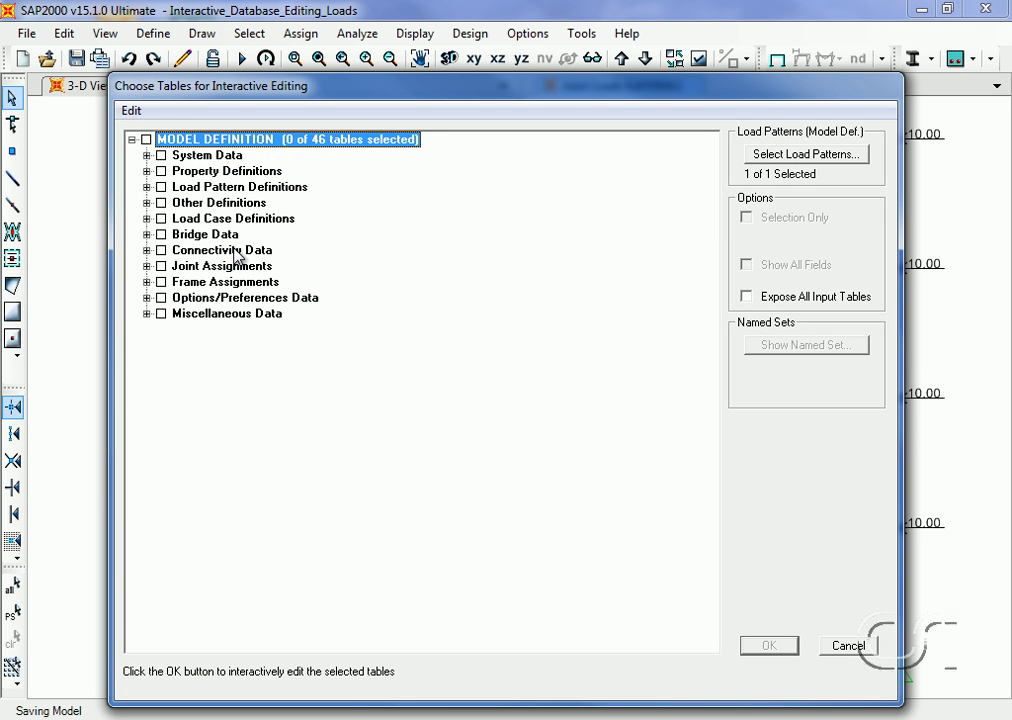
{"action": "left_click", "coordinate": [161, 266]}
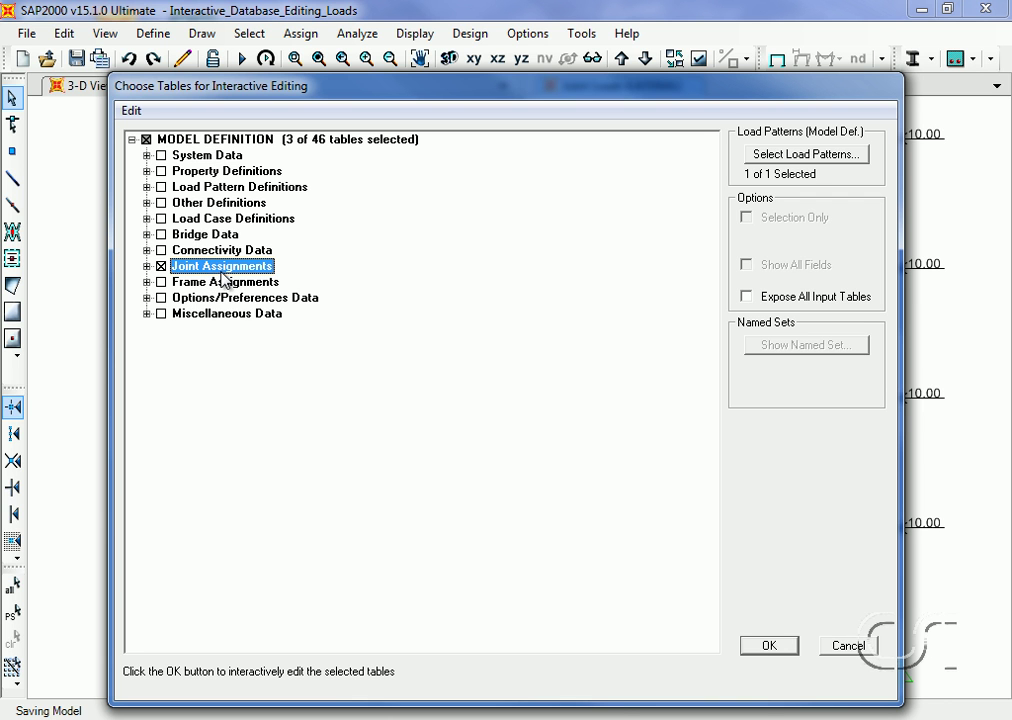
{"action": "left_click", "coordinate": [767, 646]}
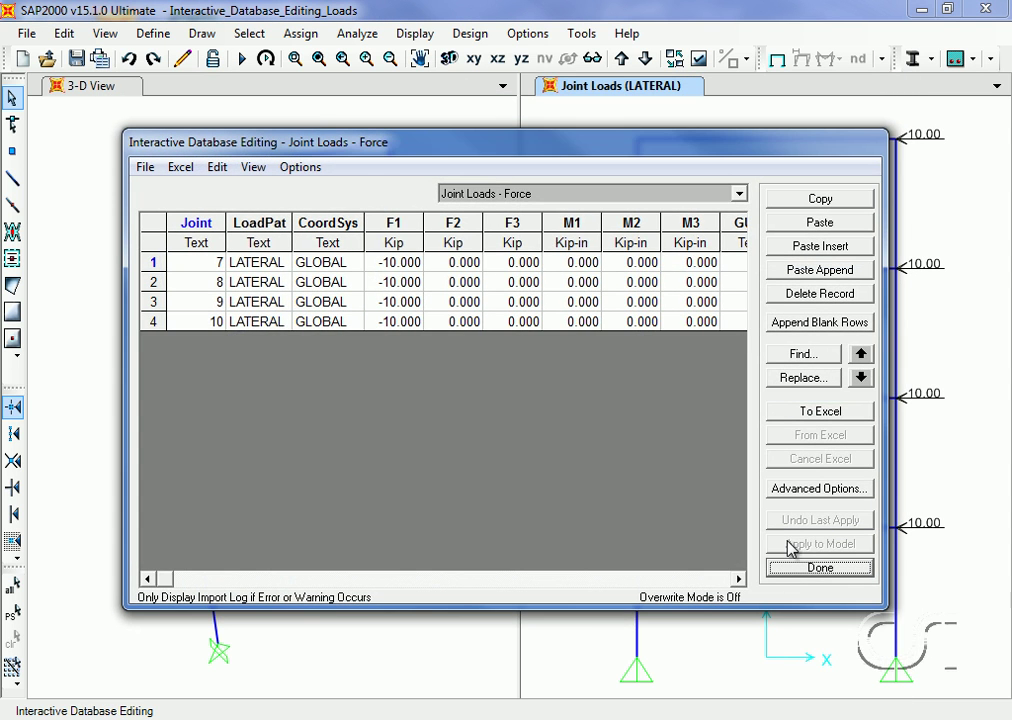
{"action": "left_click_drag", "start_coordinate": [757, 146], "coordinate": [711, 143]}
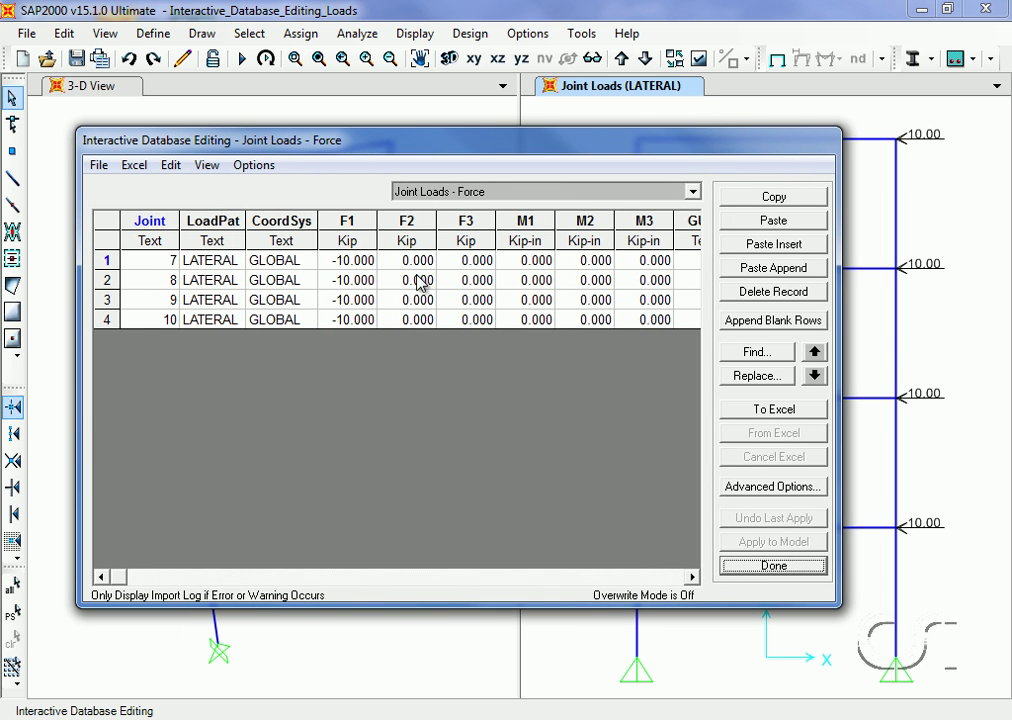
Edit F1 to -8, -6 and -4 kip at joints 9, 8 and 7, then apply to the model
{"action": "double_click", "coordinate": [360, 299]}
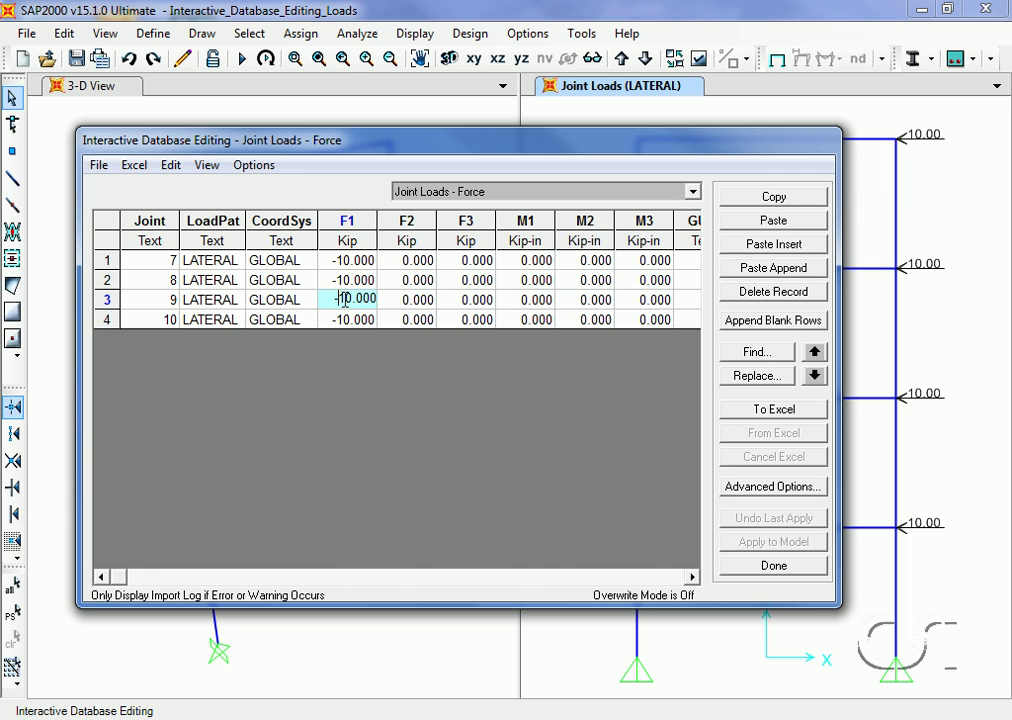
{"action": "type", "text": "4/5*"}
{"action": "key", "text": "Return"}
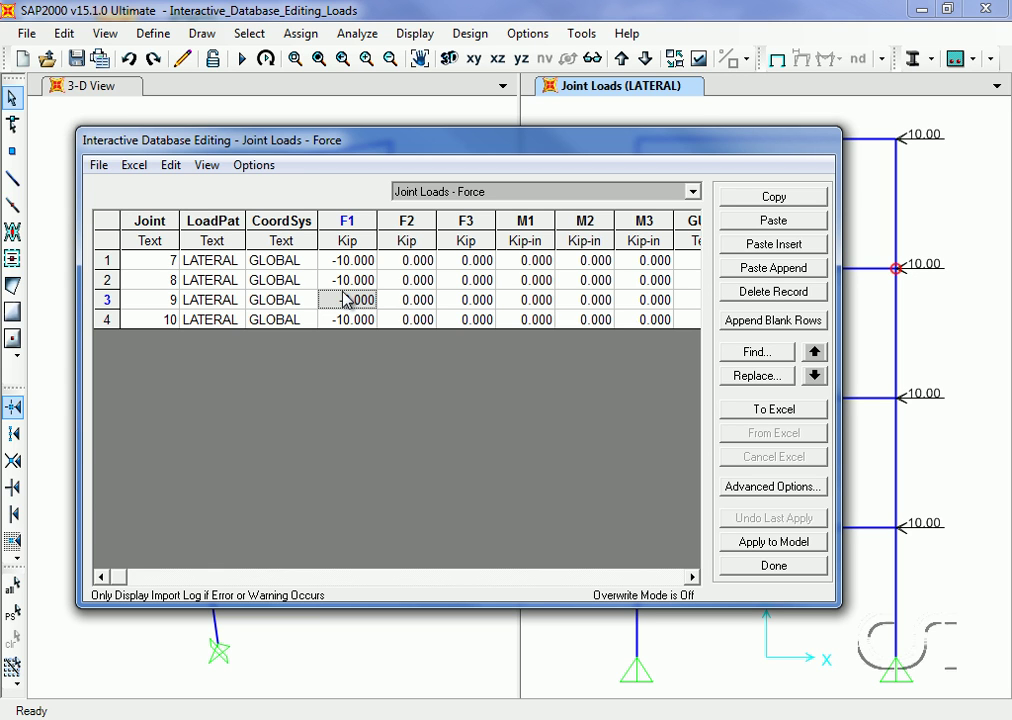
{"action": "left_click", "coordinate": [340, 282]}
{"action": "left_click", "coordinate": [340, 281]}
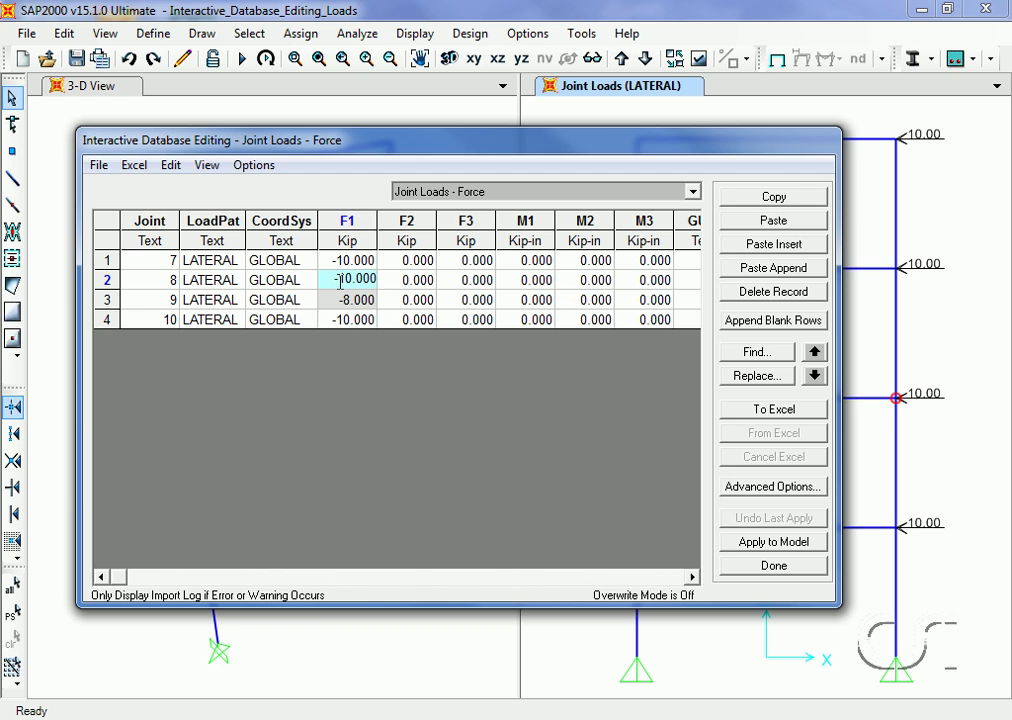
{"action": "type", "text": "3/"}
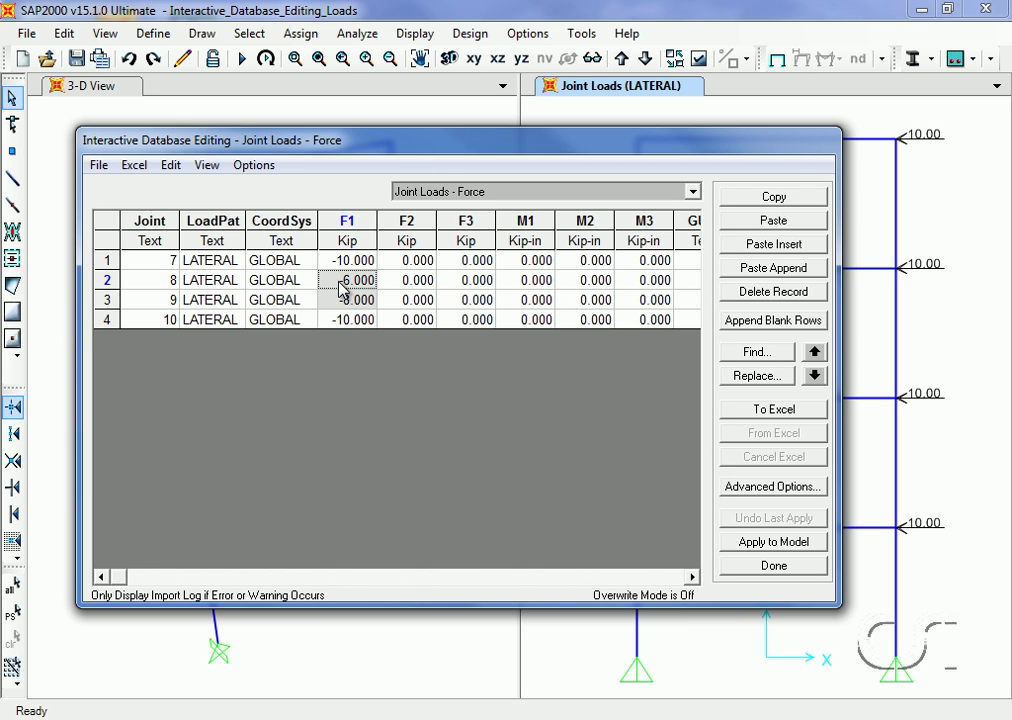
{"action": "left_click", "coordinate": [341, 263]}
{"action": "left_click", "coordinate": [340, 263]}
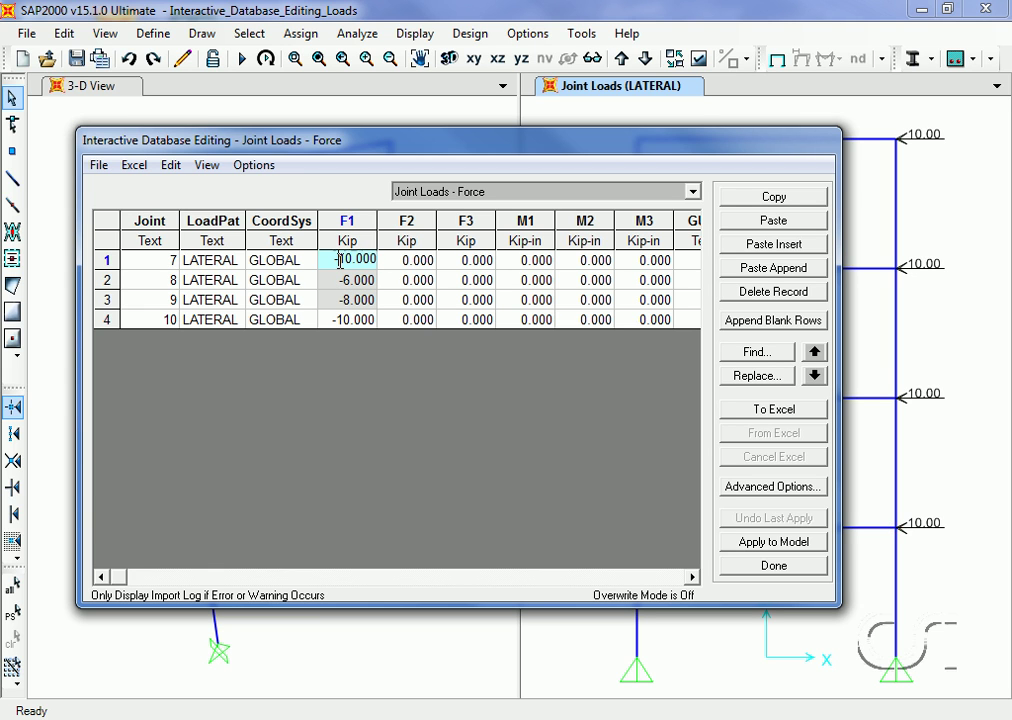
{"action": "type", "text": "2/5*"}
{"action": "key", "text": "Return"}
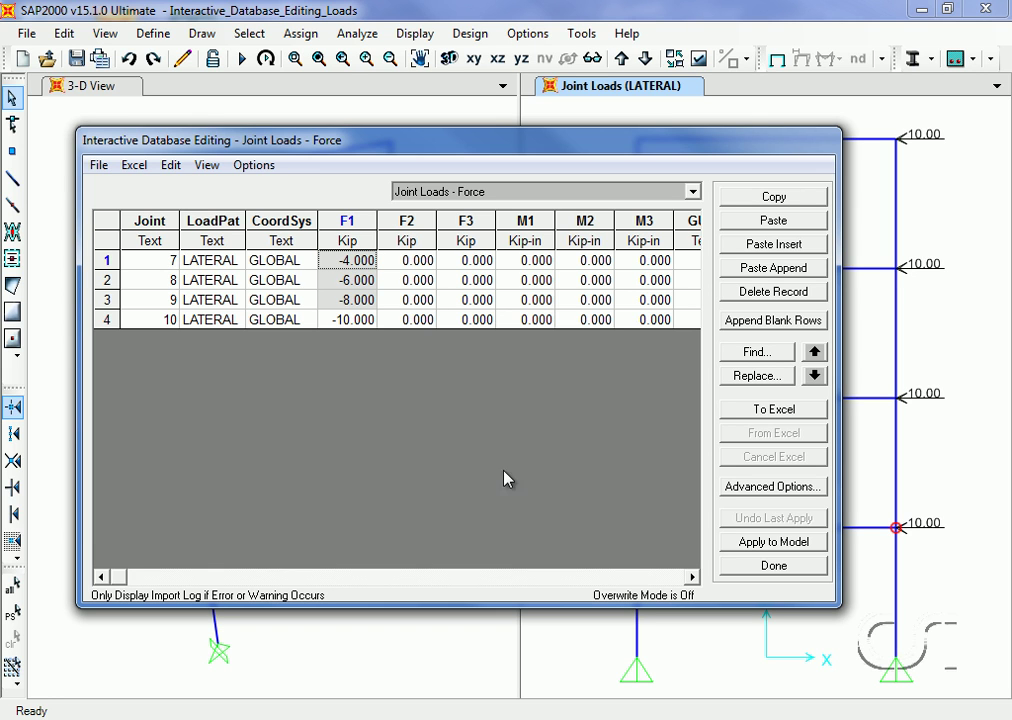
{"action": "left_click", "coordinate": [768, 544]}
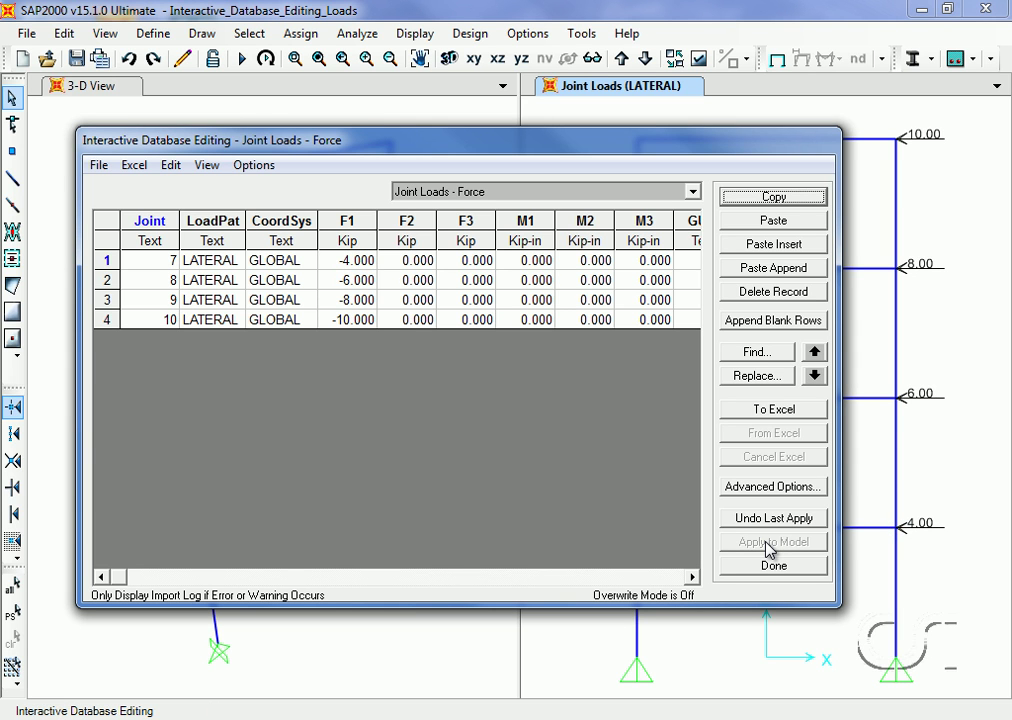
{"action": "left_click", "coordinate": [772, 570]}
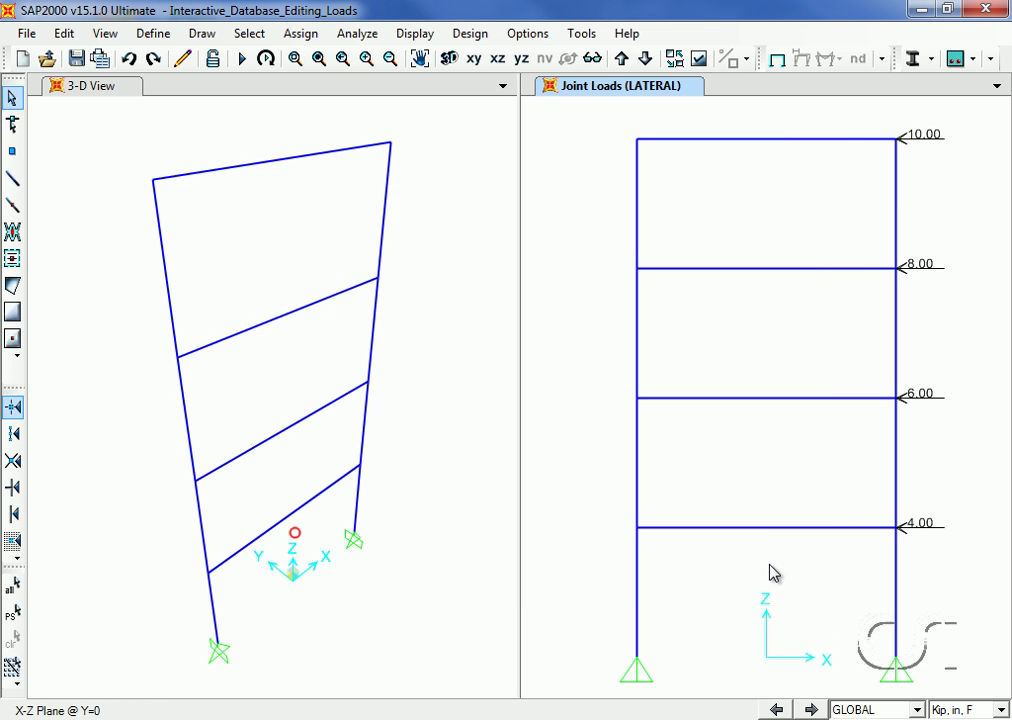